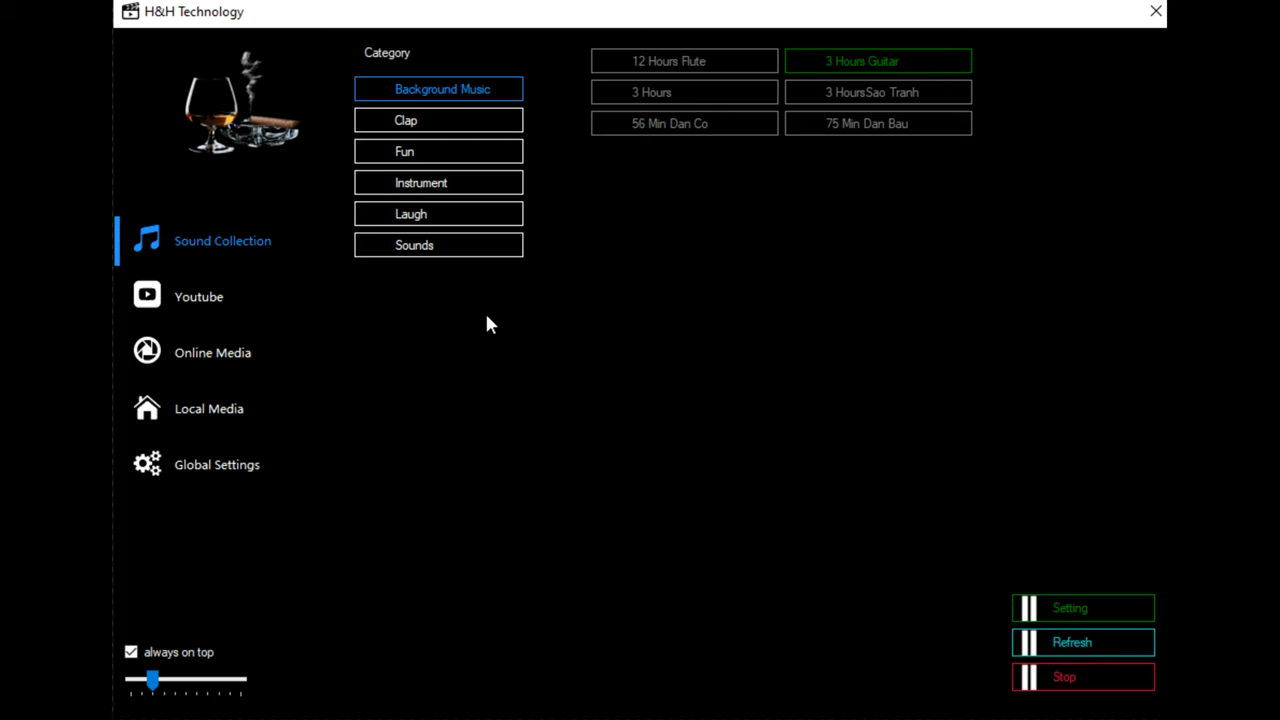
Search YouTube for "em gi oi karaoke" and look through the results
{"action": "left_click", "coordinate": [218, 305]}
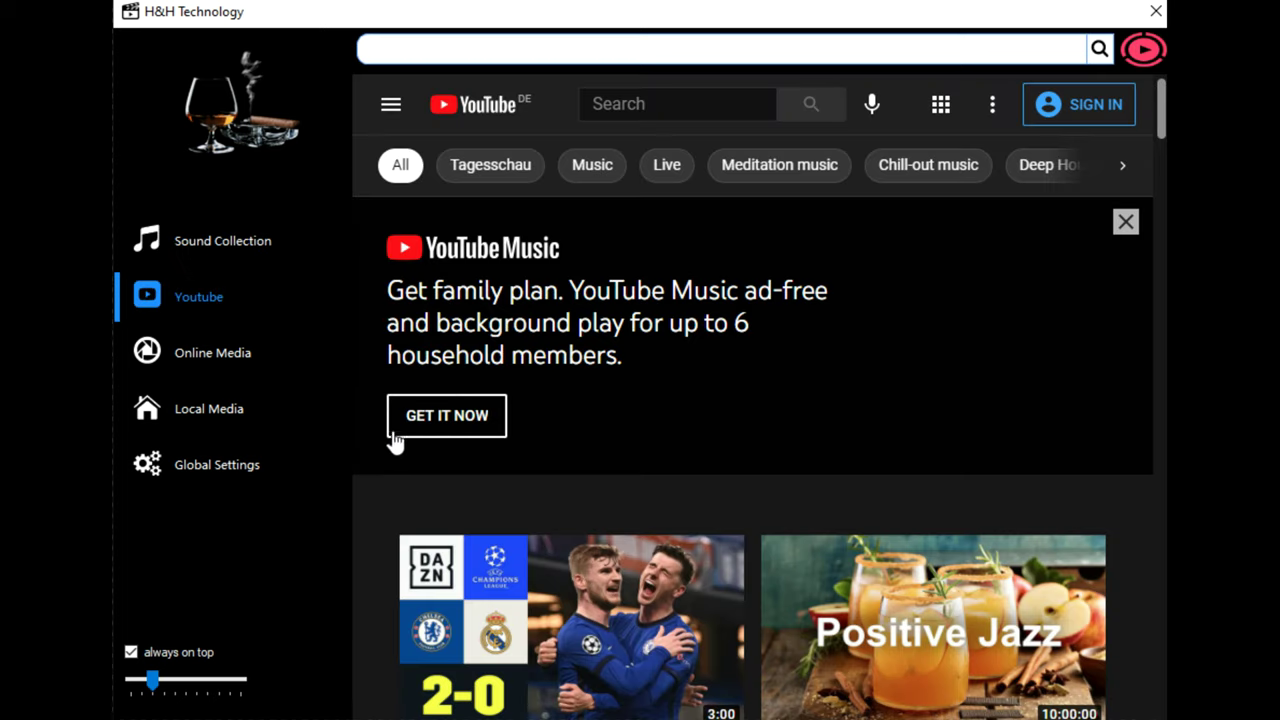
{"action": "left_click", "coordinate": [662, 103]}
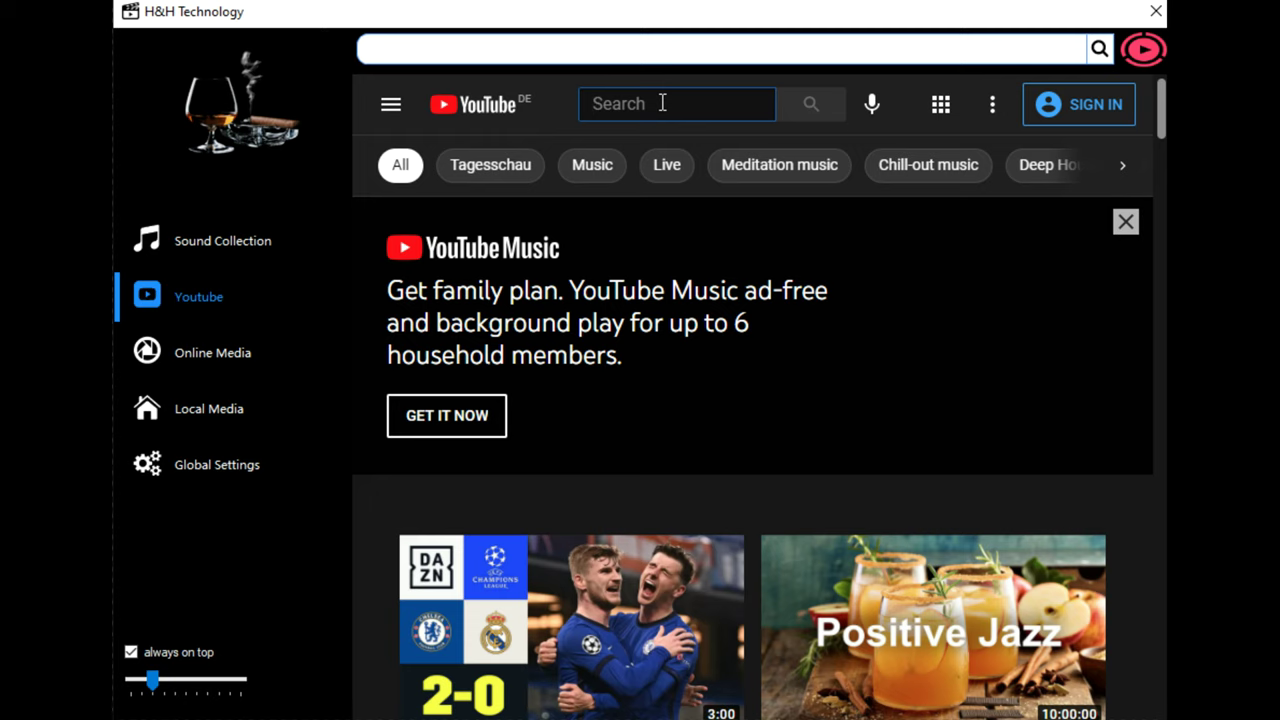
{"action": "type", "text": "em gi oi kar"}
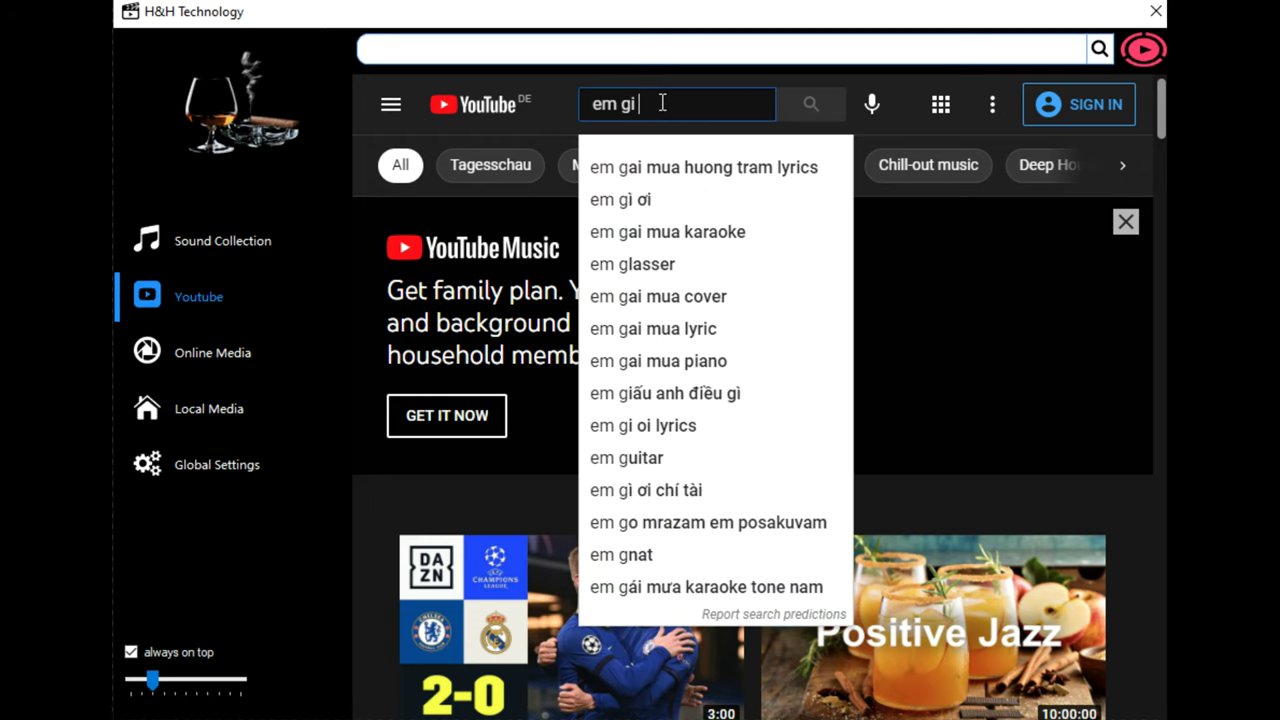
{"action": "type", "text": "aoke"}
{"action": "key", "text": "Return"}
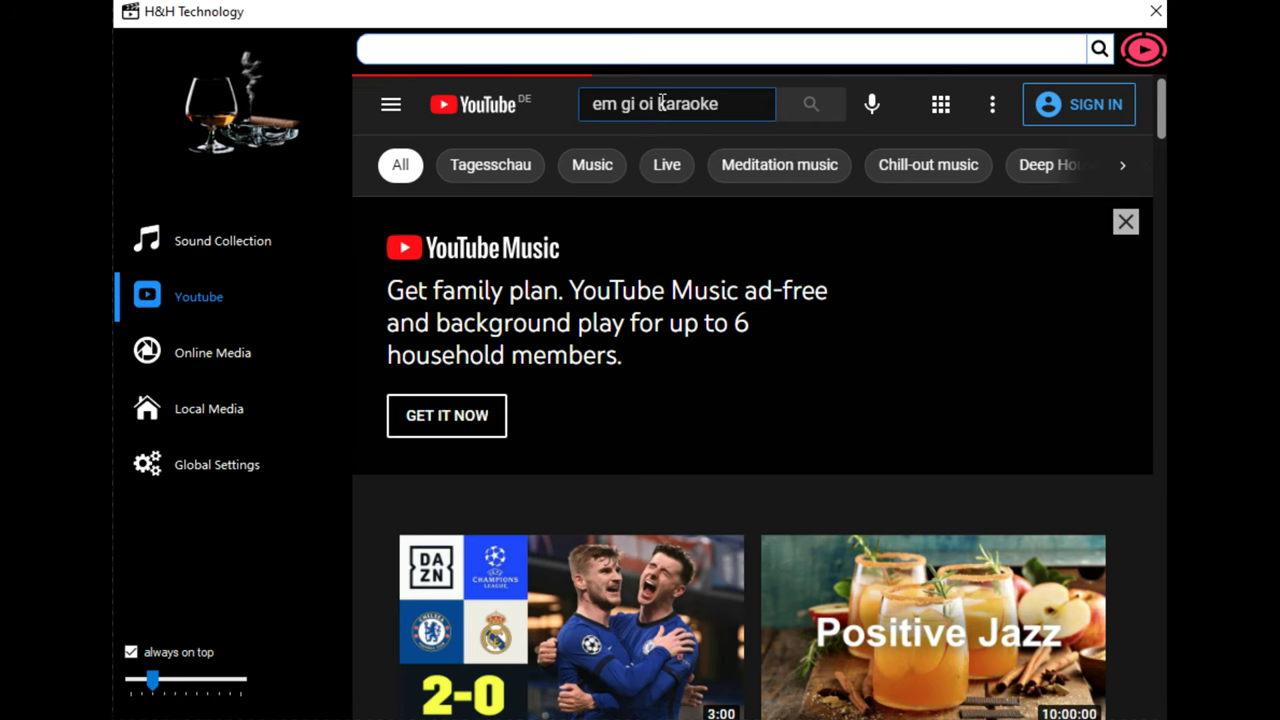
{"action": "scroll", "coordinate": [638, 447], "scroll_direction": "down", "scroll_amount": 3}
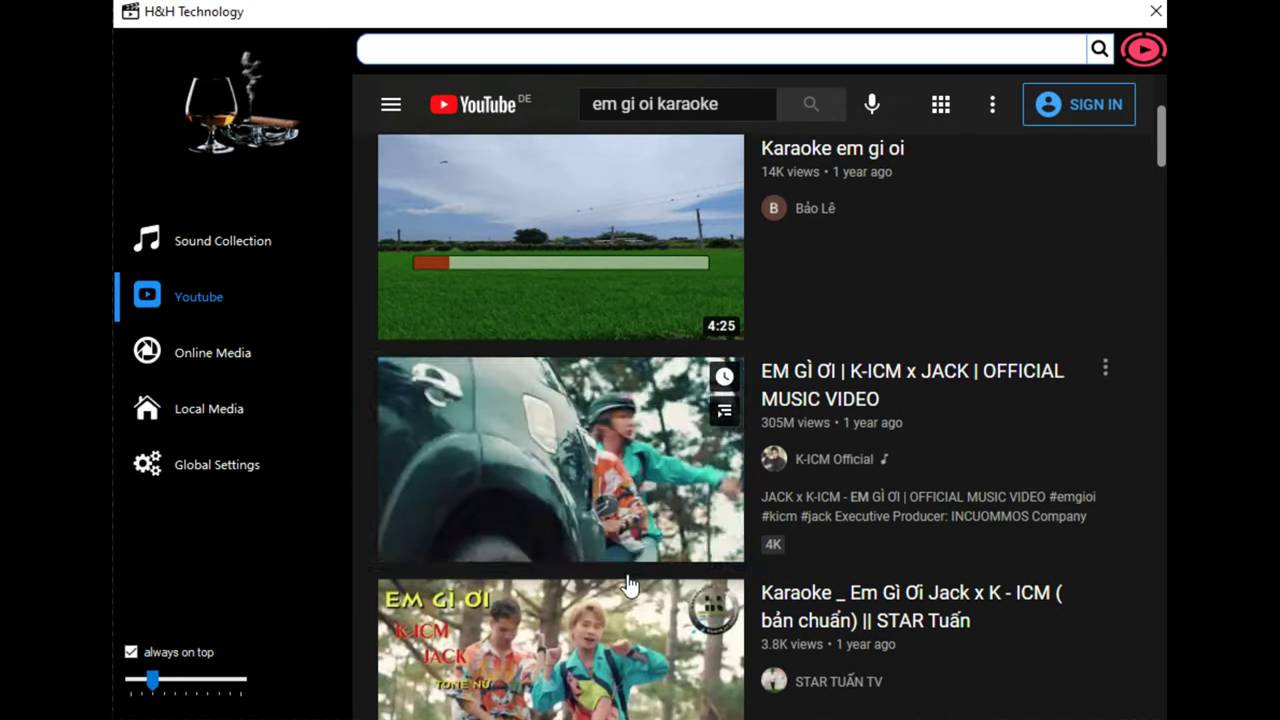
{"action": "scroll", "coordinate": [628, 584], "scroll_direction": "up", "scroll_amount": 3}
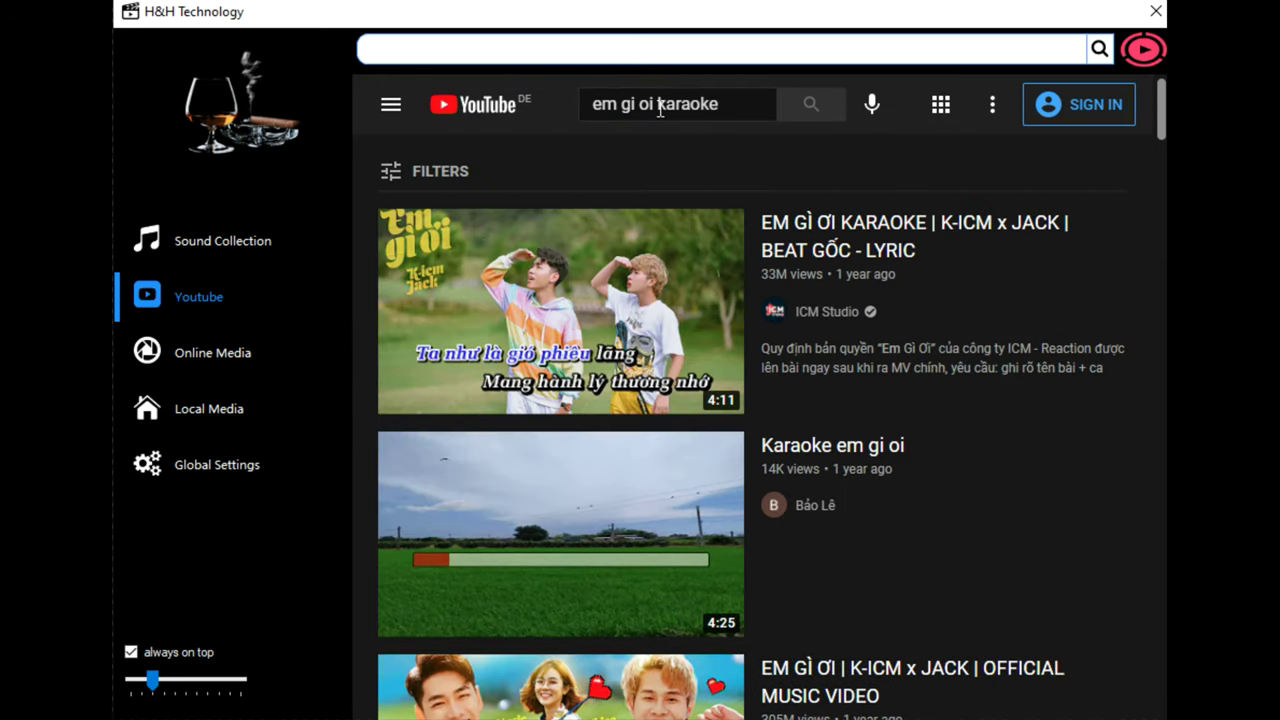
Search YouTube for "hoa no khong mau karaoke" instead of the previous song
{"action": "left_click_drag", "start_coordinate": [655, 104], "coordinate": [301, 45]}
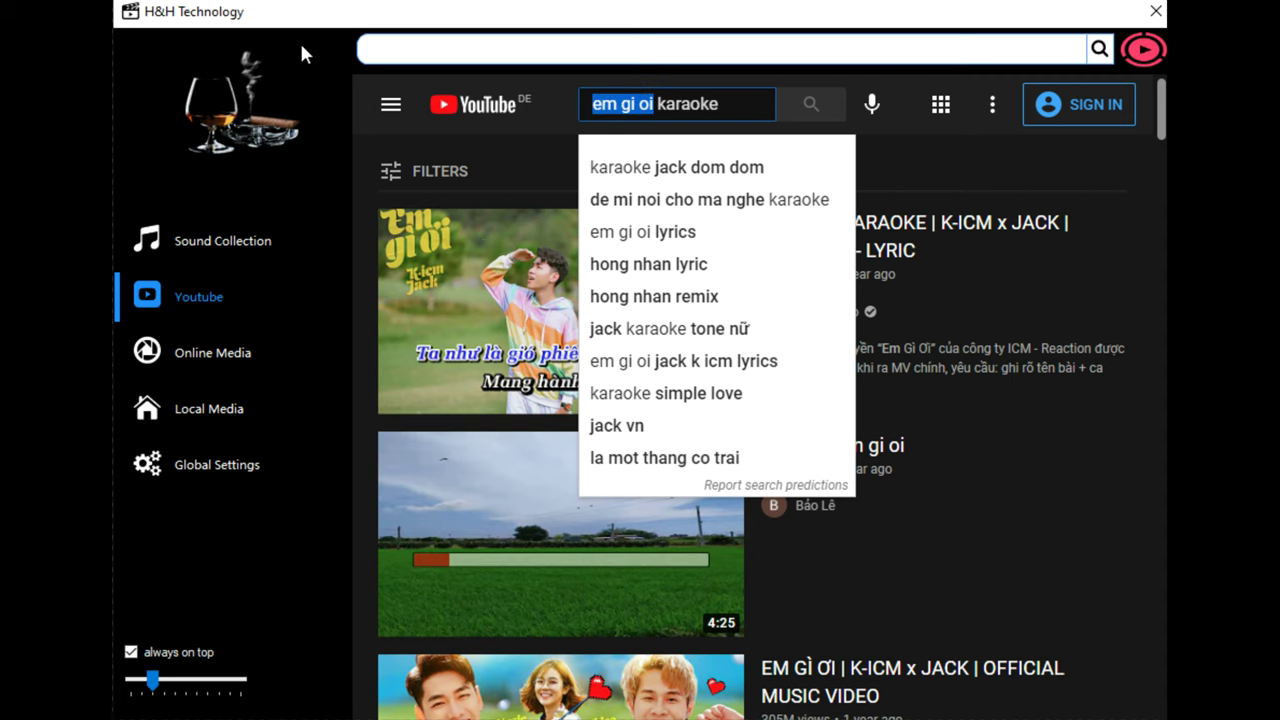
{"action": "type", "text": "hoa no khong "}
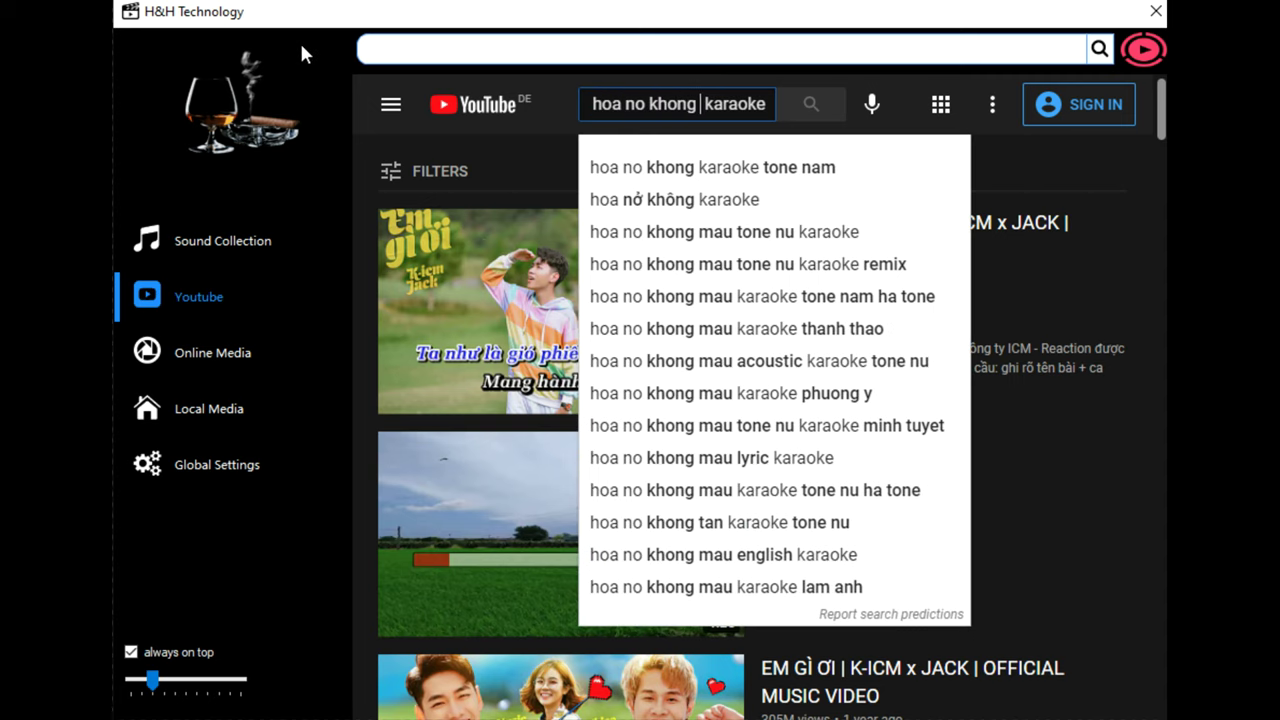
{"action": "type", "text": "mau"}
{"action": "key", "text": "Return"}
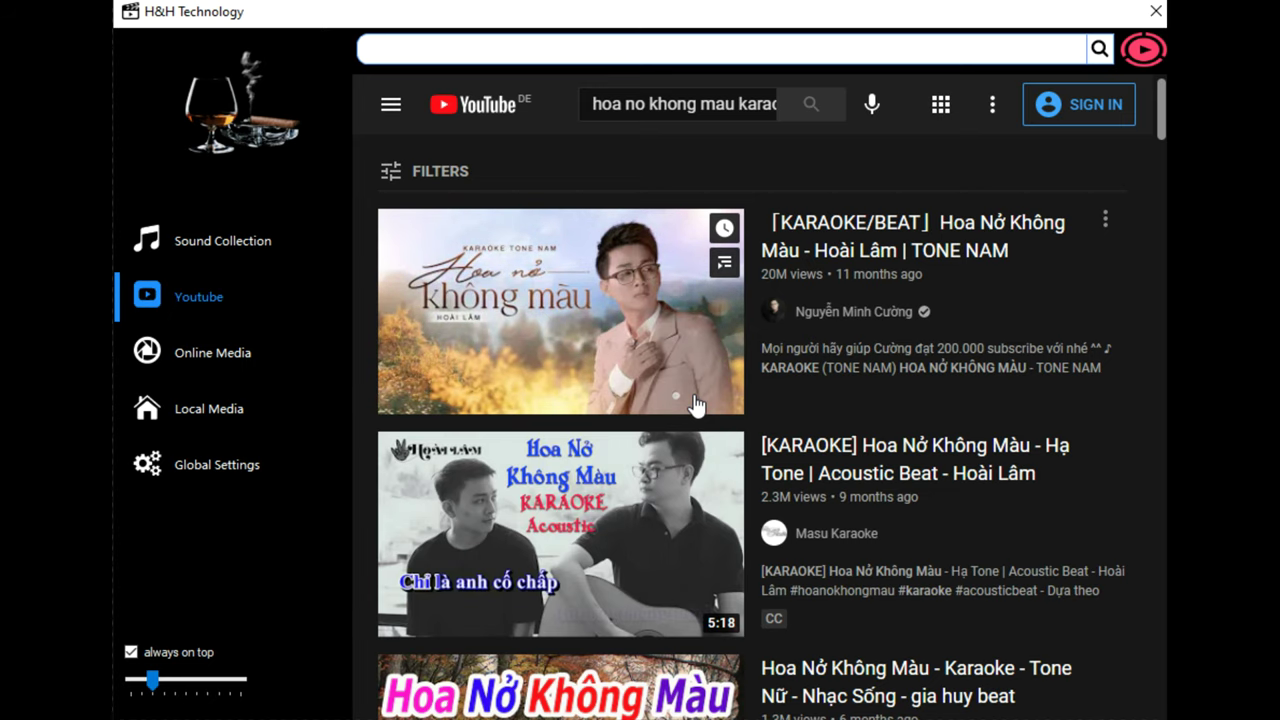
Browse the Karaoke MKV folder in Online Media through its fourth page of songs, and return to the folder list
{"action": "left_click", "coordinate": [237, 356]}
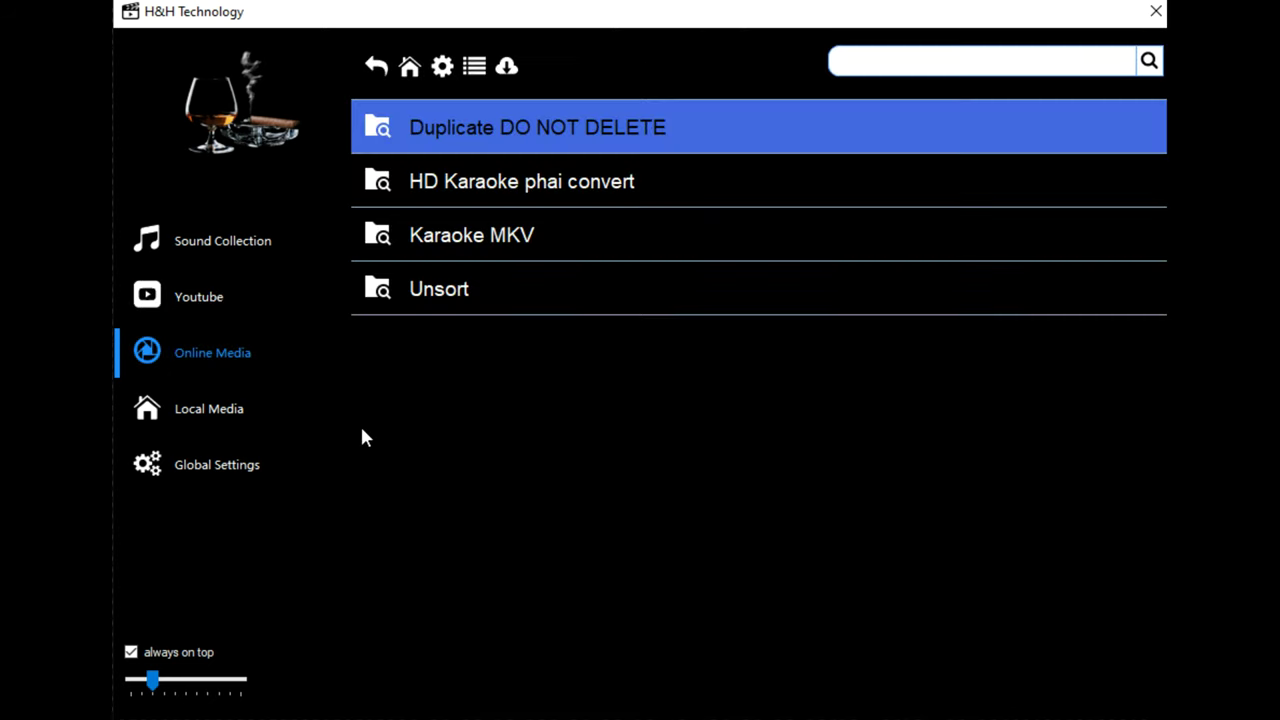
{"action": "left_click", "coordinate": [500, 250]}
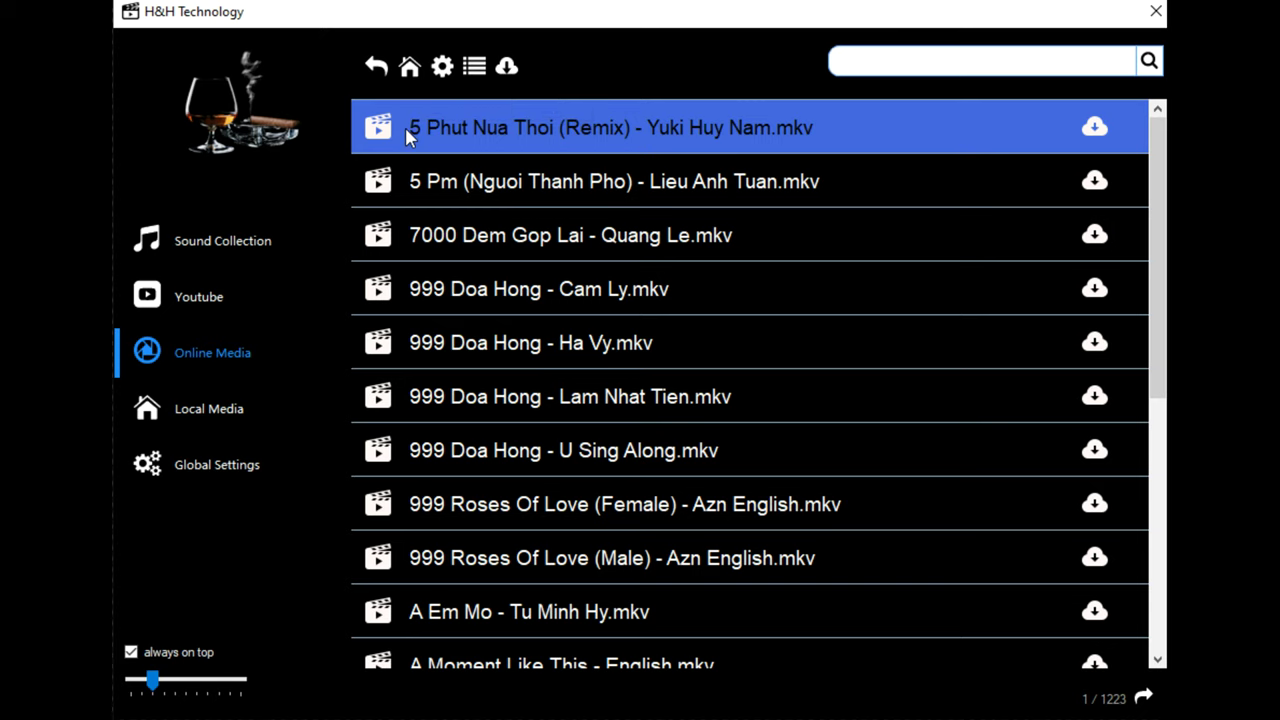
{"action": "scroll", "coordinate": [647, 552], "scroll_direction": "down", "scroll_amount": 5}
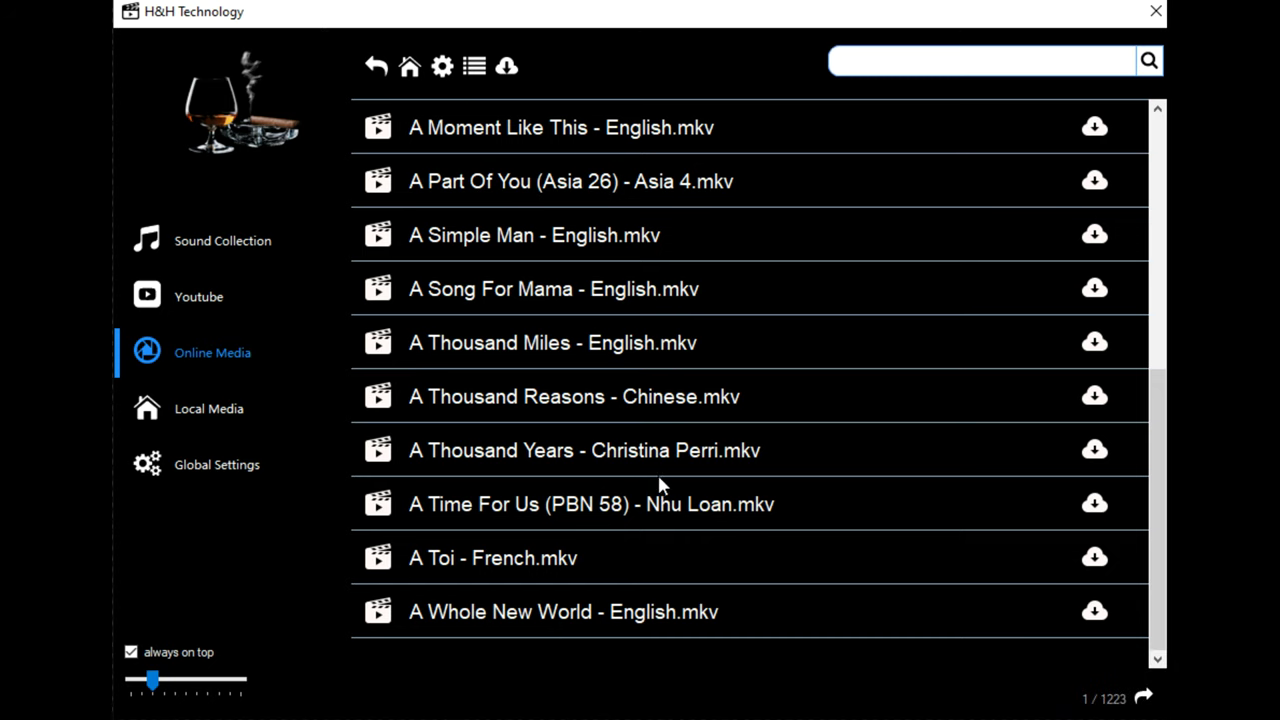
{"action": "scroll", "coordinate": [828, 549], "scroll_direction": "up", "scroll_amount": 4}
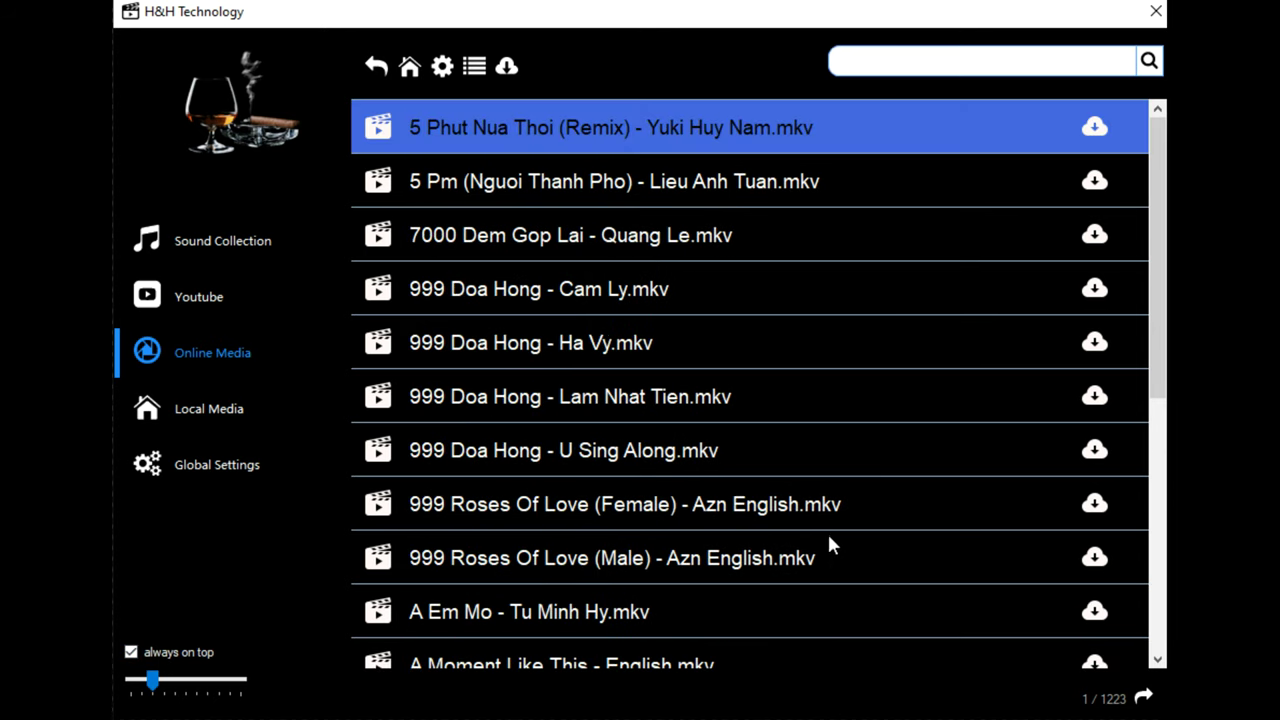
{"action": "scroll", "coordinate": [830, 539], "scroll_direction": "down", "scroll_amount": 4}
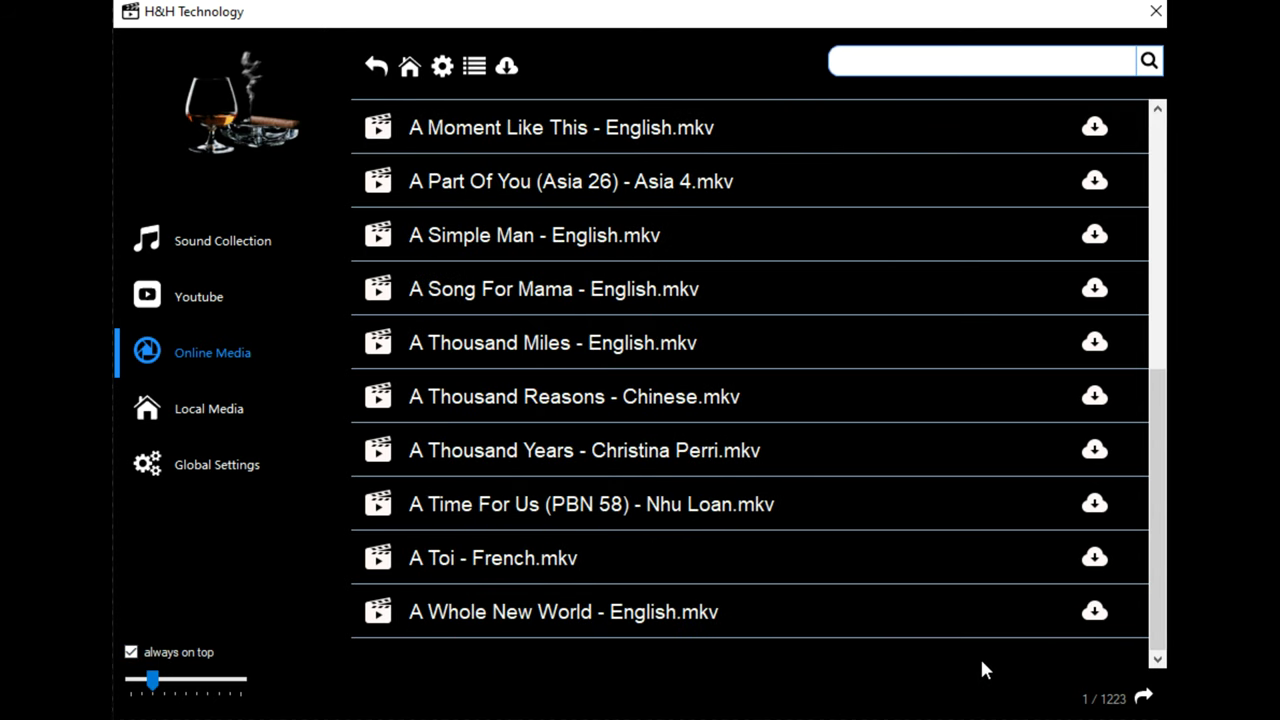
{"action": "left_click", "coordinate": [1143, 695]}
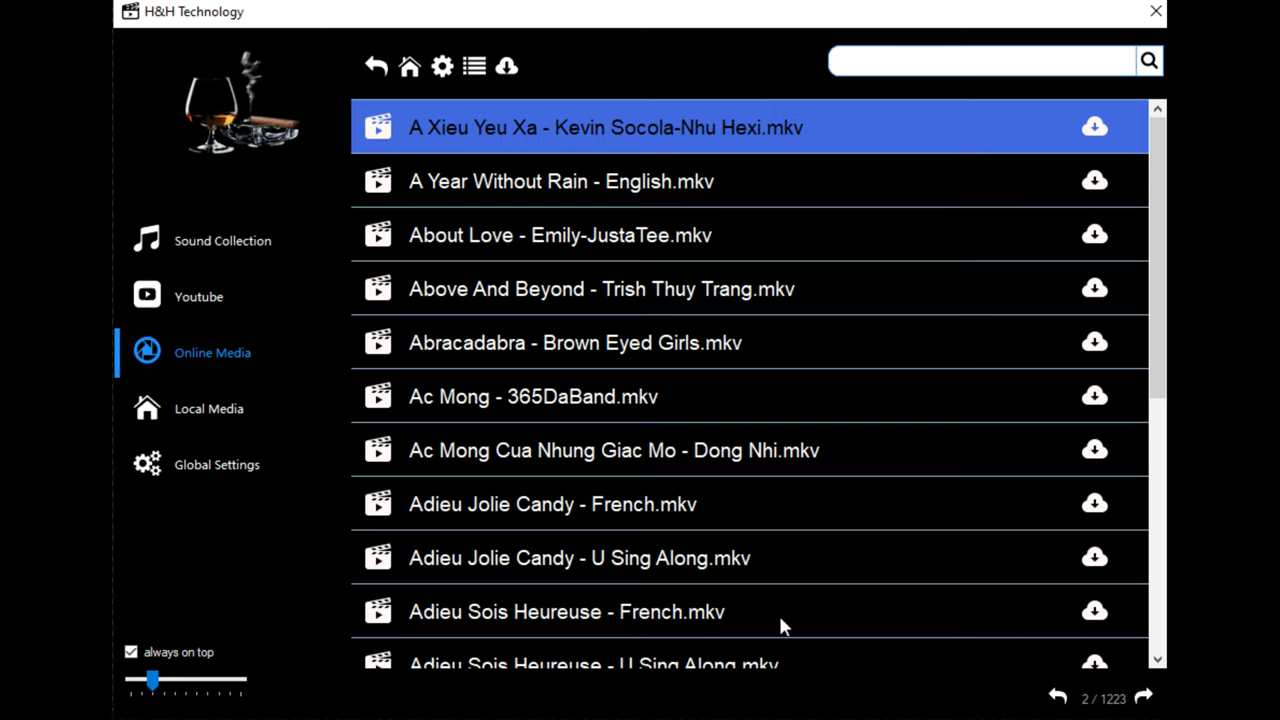
{"action": "scroll", "coordinate": [780, 620], "scroll_direction": "down", "scroll_amount": 1}
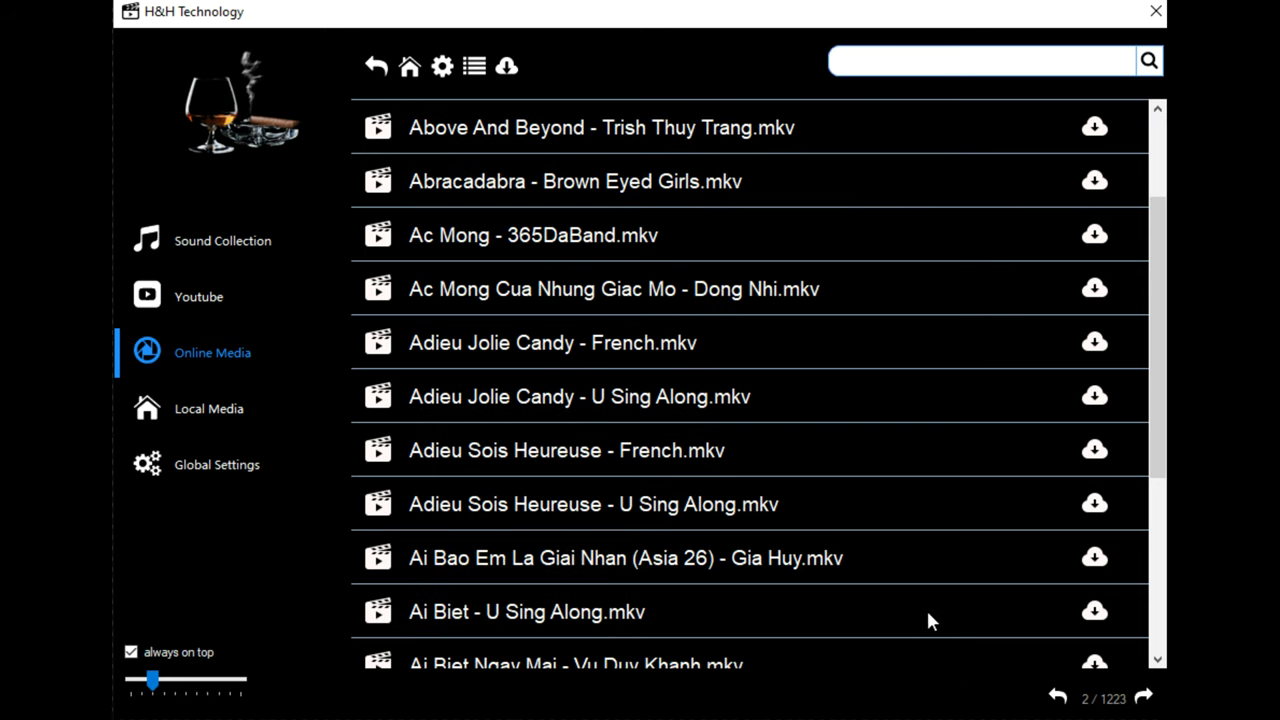
{"action": "left_click", "coordinate": [1144, 697]}
{"action": "left_click", "coordinate": [1144, 697]}
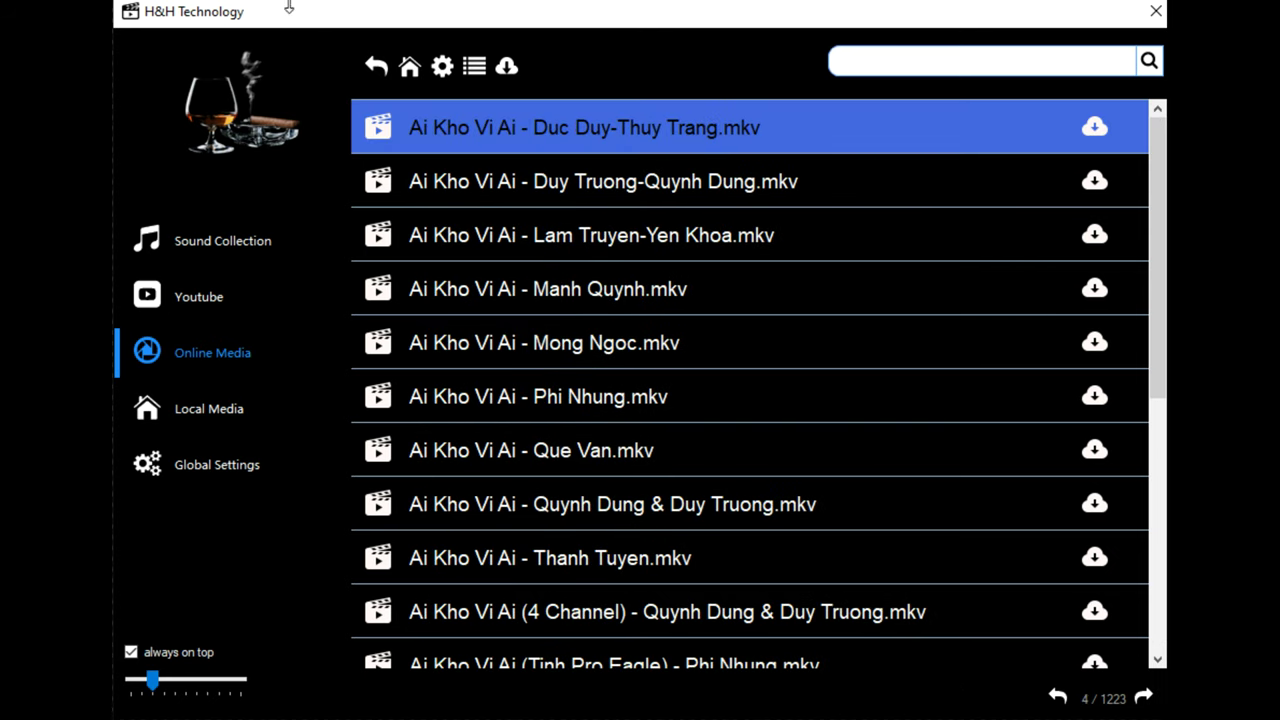
{"action": "left_click", "coordinate": [376, 66]}
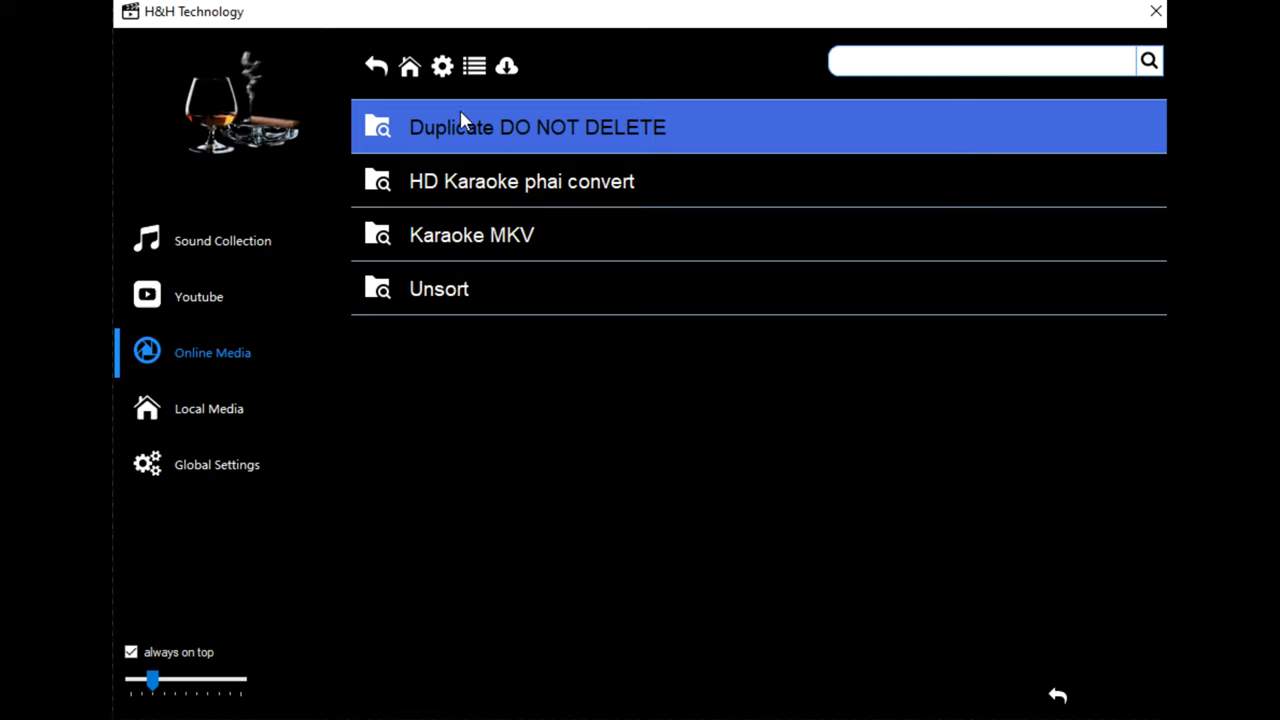
Turn off always on top for the main window and open the Online Media server connection settings
{"action": "left_click", "coordinate": [442, 66]}
{"action": "left_click", "coordinate": [131, 653]}
{"action": "left_click", "coordinate": [424, 74]}
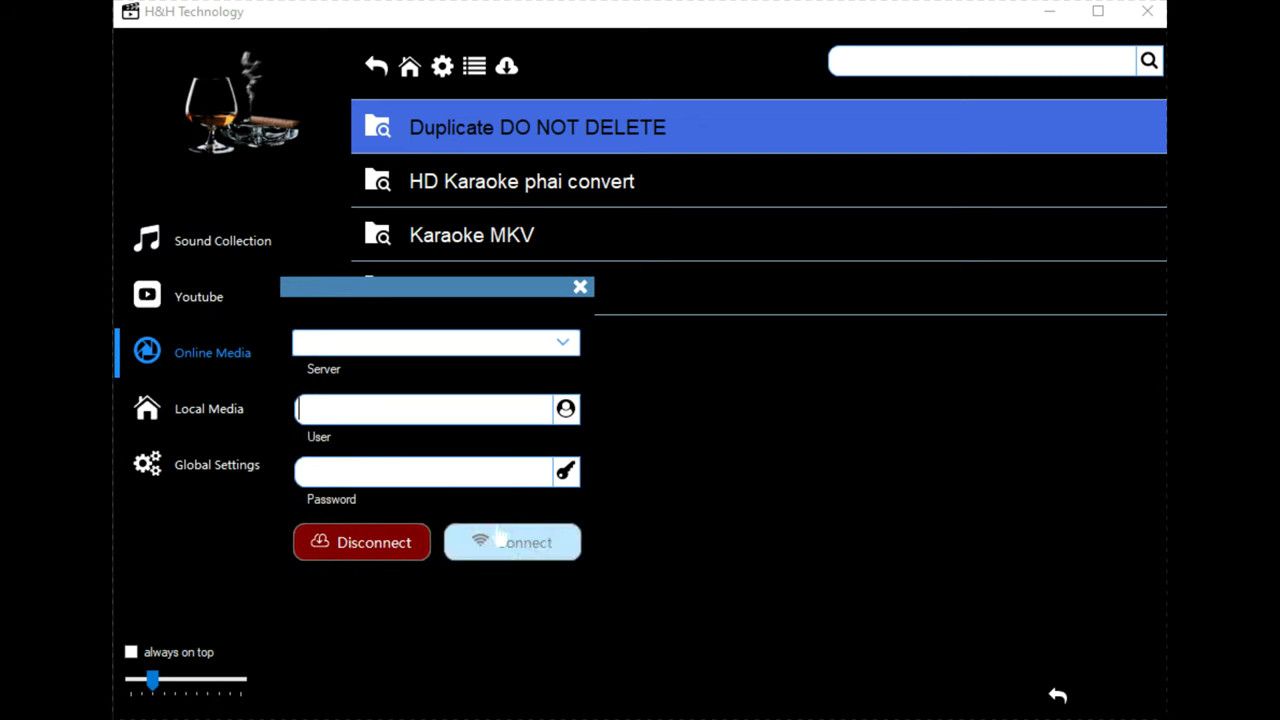
Connect to the server ftp://192.168.0.186 with the user movie and the account password
{"action": "left_click", "coordinate": [563, 343]}
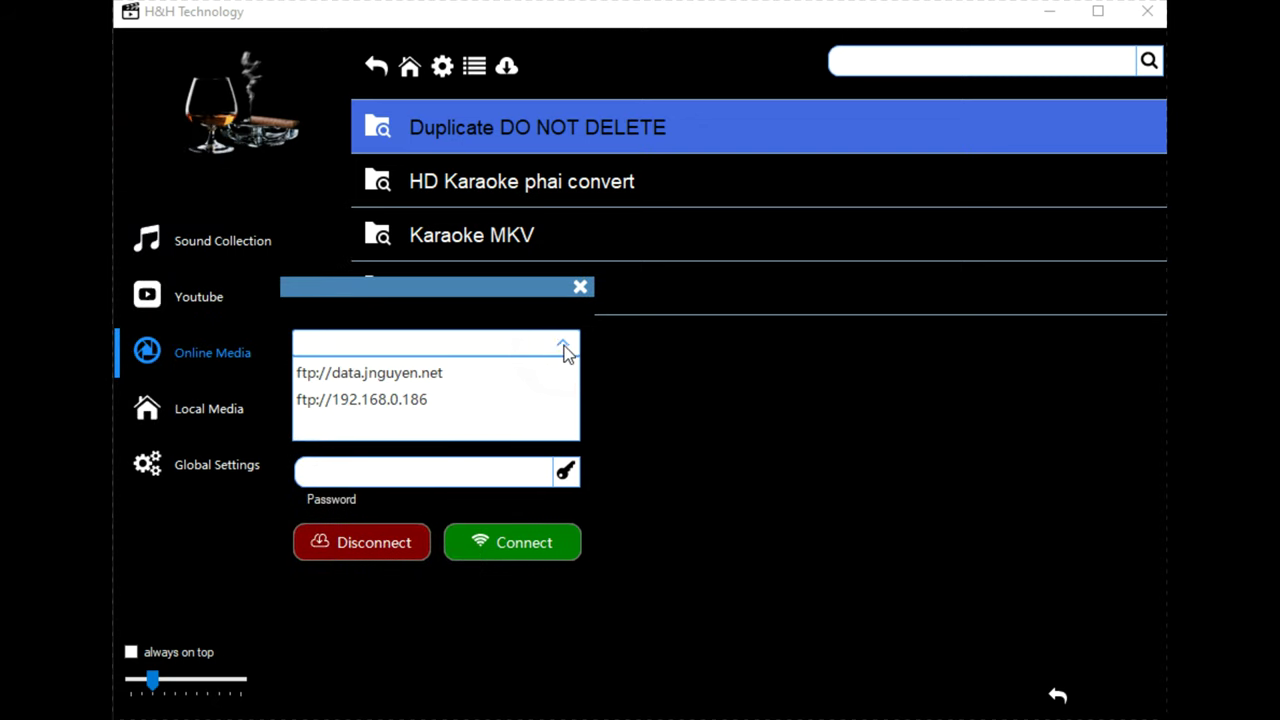
{"action": "left_click", "coordinate": [396, 409]}
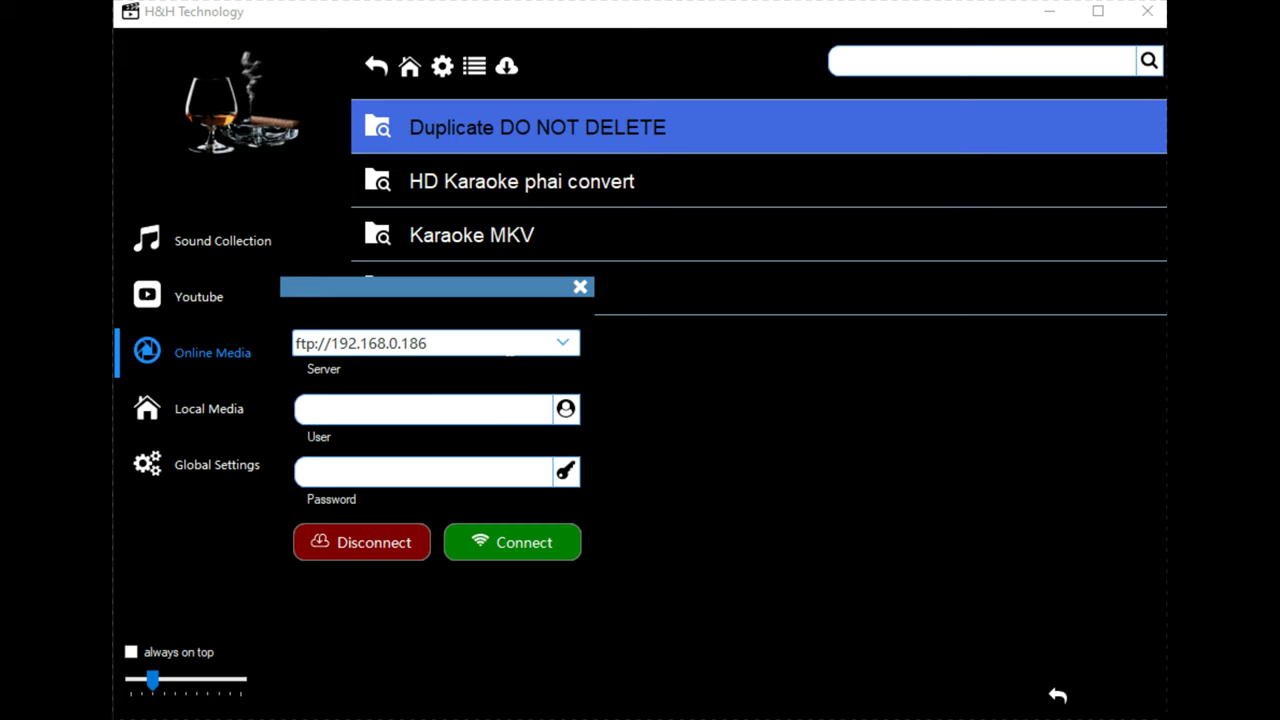
{"action": "type", "text": "movie"}
{"action": "key", "text": "Tab"}
{"action": "type", "text": "**********"}
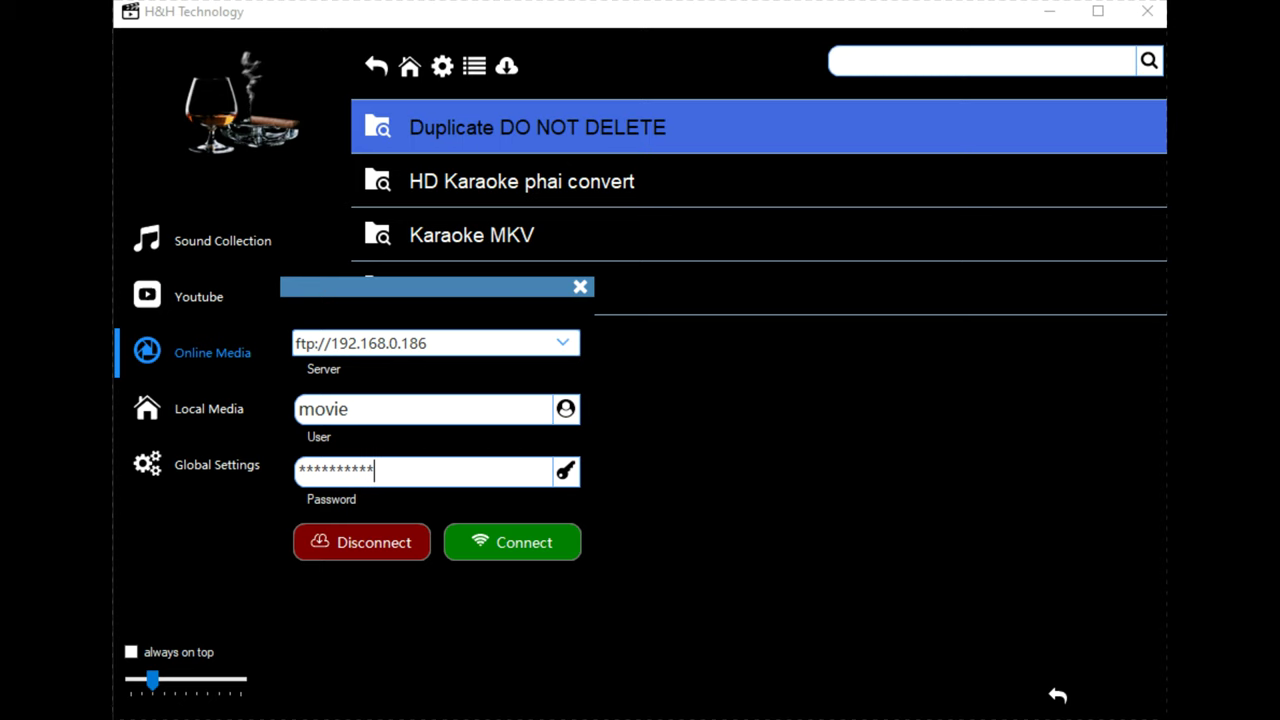
{"action": "left_click", "coordinate": [540, 555]}
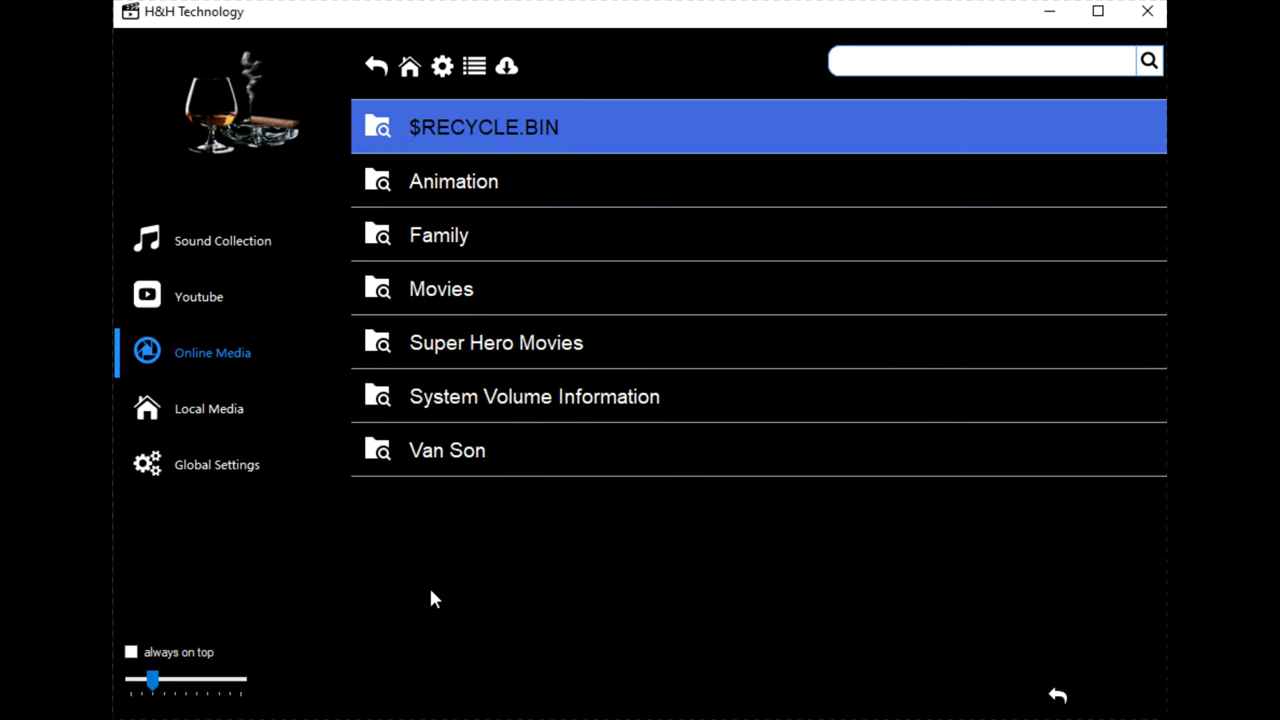
Browse the Movies folder through its fifth page of titles, and return to the server's folder list
{"action": "double_click", "coordinate": [445, 290]}
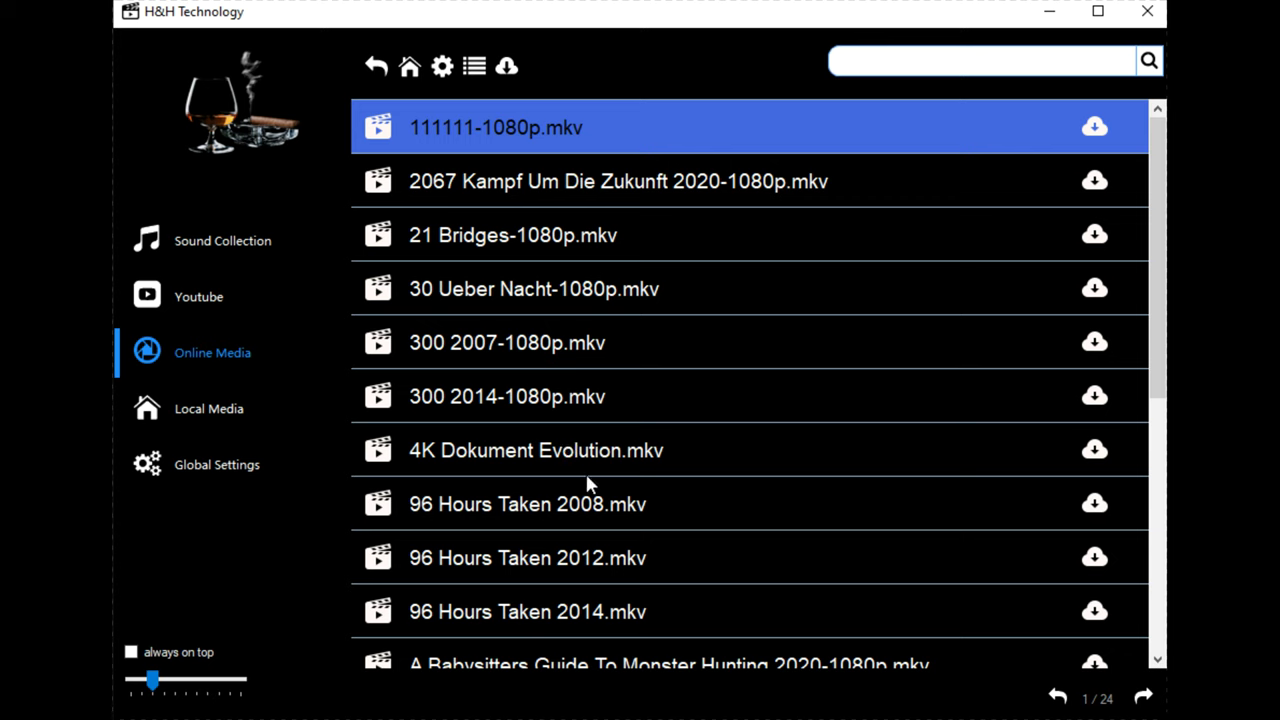
{"action": "scroll", "coordinate": [588, 503], "scroll_direction": "down", "scroll_amount": 3}
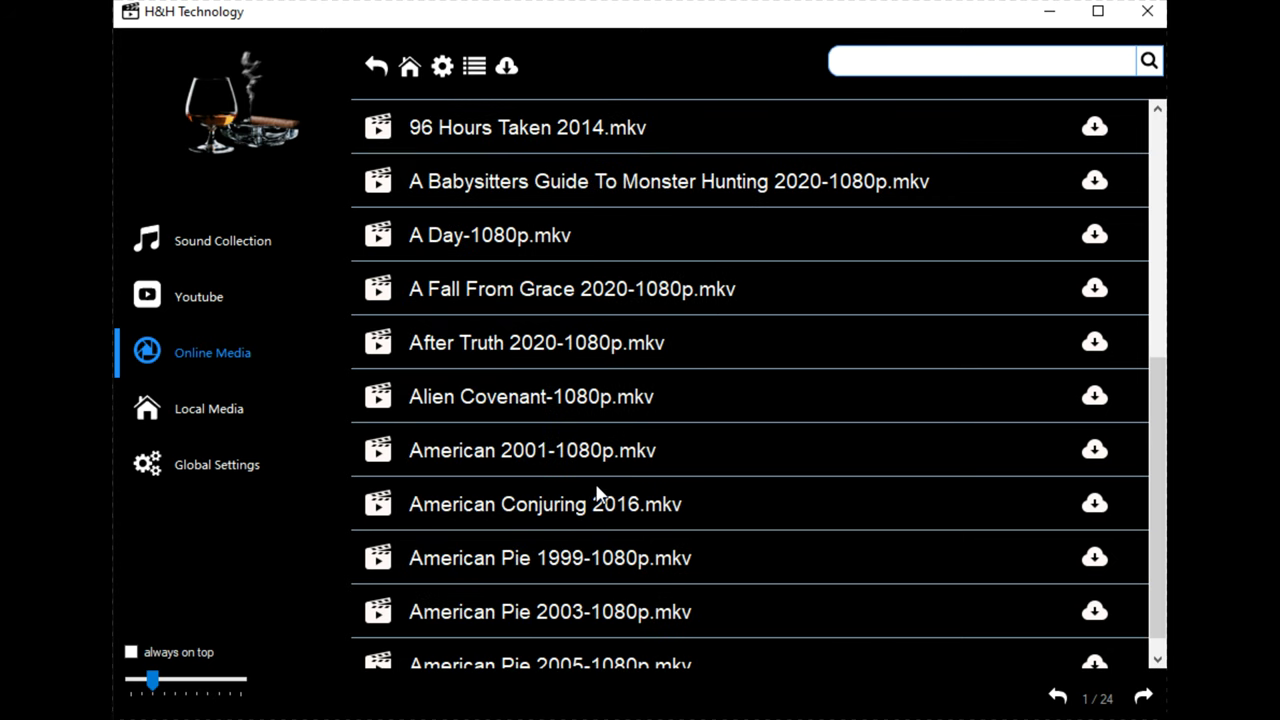
{"action": "scroll", "coordinate": [595, 492], "scroll_direction": "down", "scroll_amount": 1}
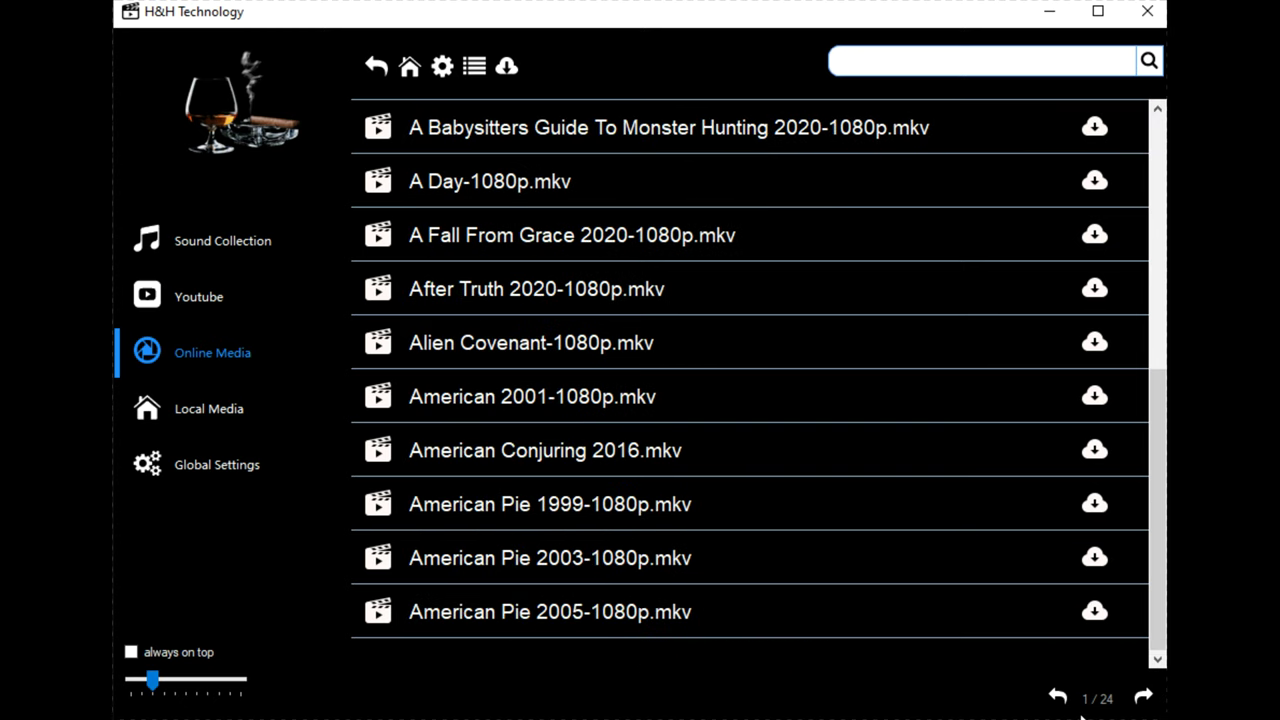
{"action": "left_click", "coordinate": [1145, 705]}
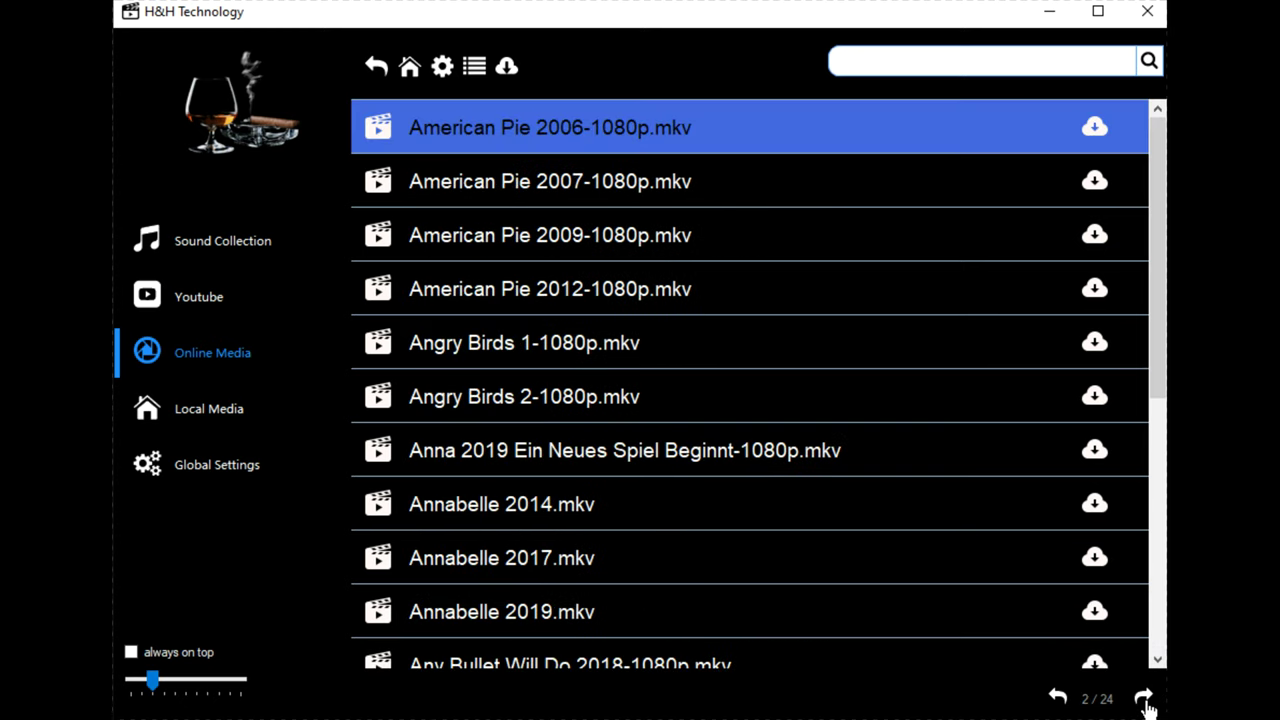
{"action": "left_click", "coordinate": [1145, 703]}
{"action": "left_click", "coordinate": [1145, 703]}
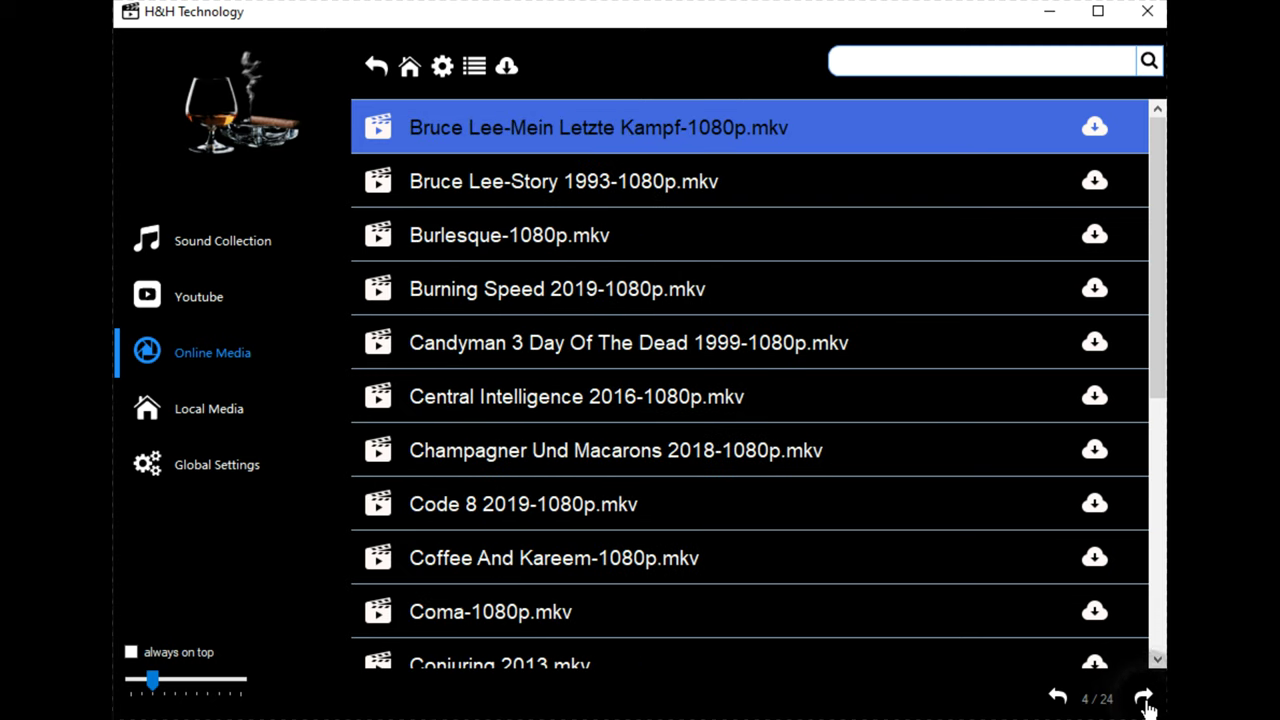
{"action": "left_click", "coordinate": [1145, 703]}
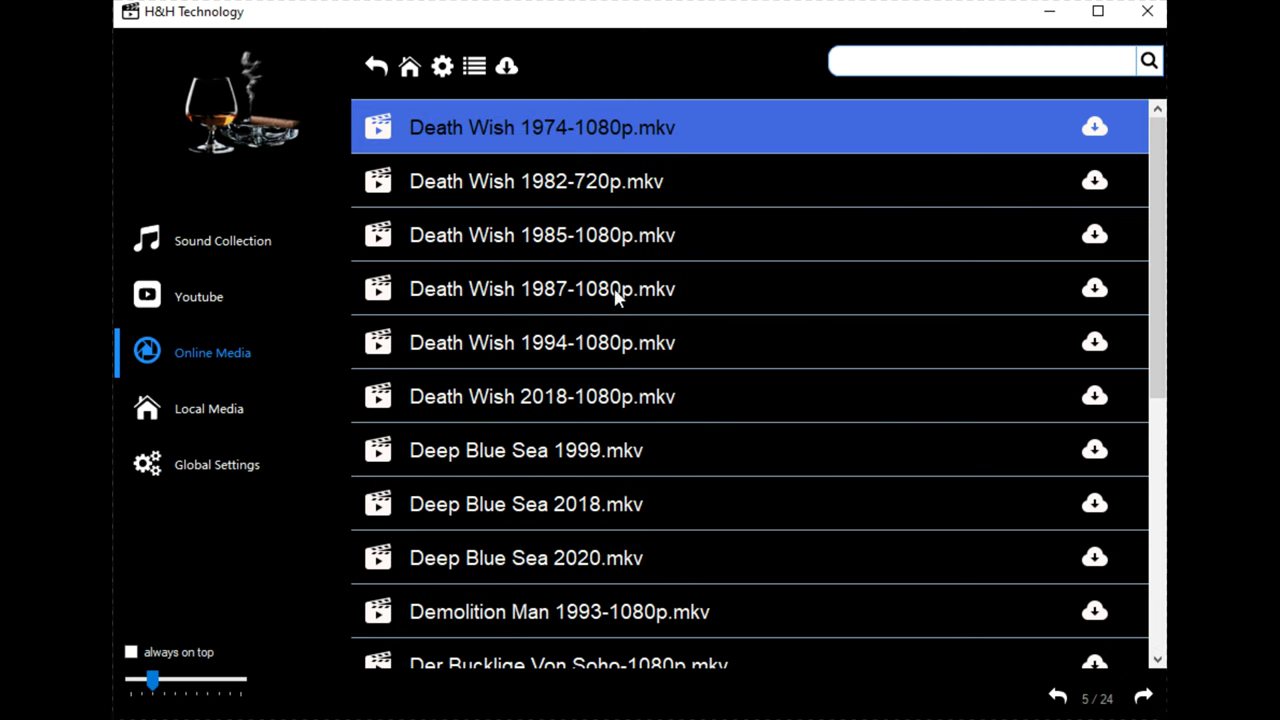
{"action": "left_click", "coordinate": [383, 78]}
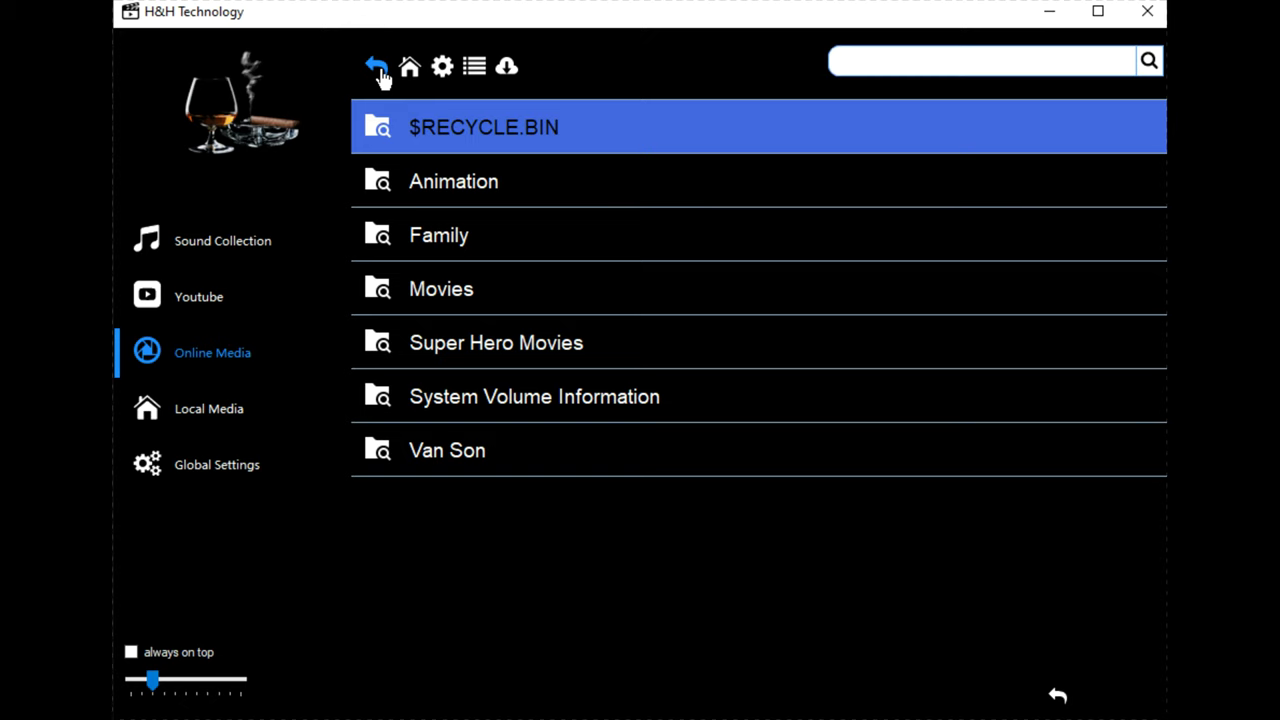
Look through the first two pages of the Animation folder, and return to the server's folder list
{"action": "left_click", "coordinate": [462, 182]}
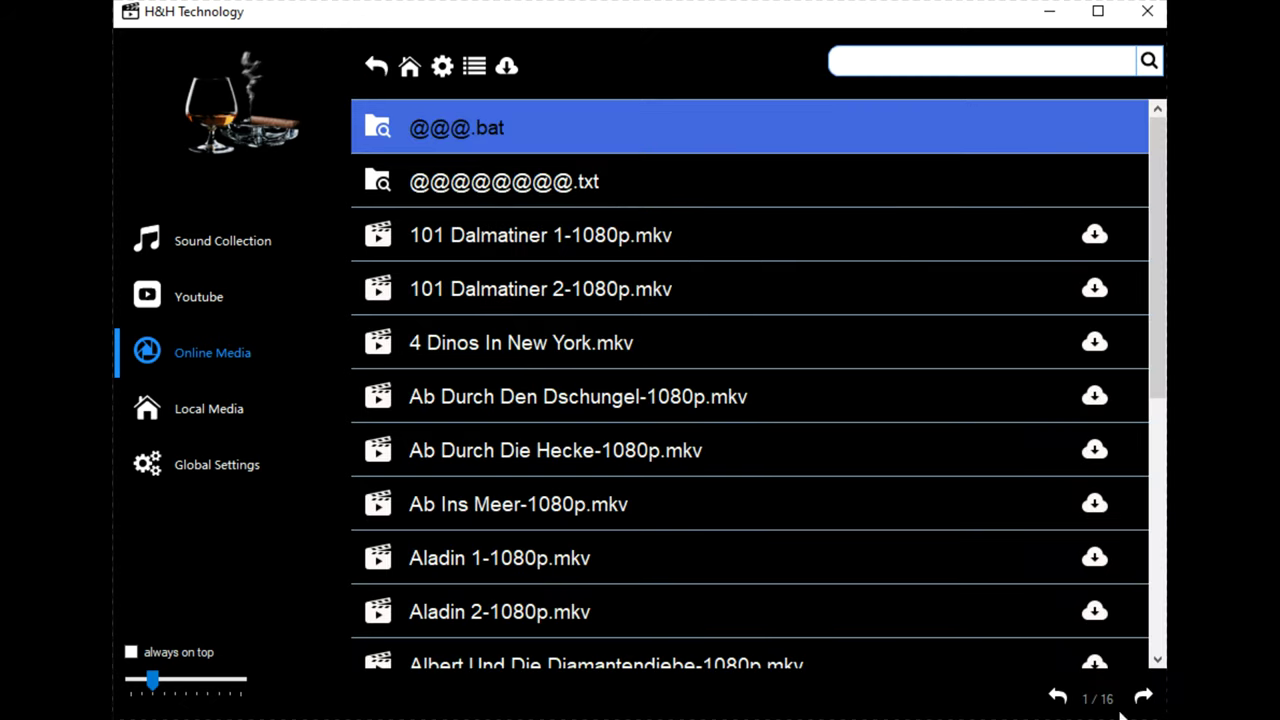
{"action": "left_click", "coordinate": [1143, 700]}
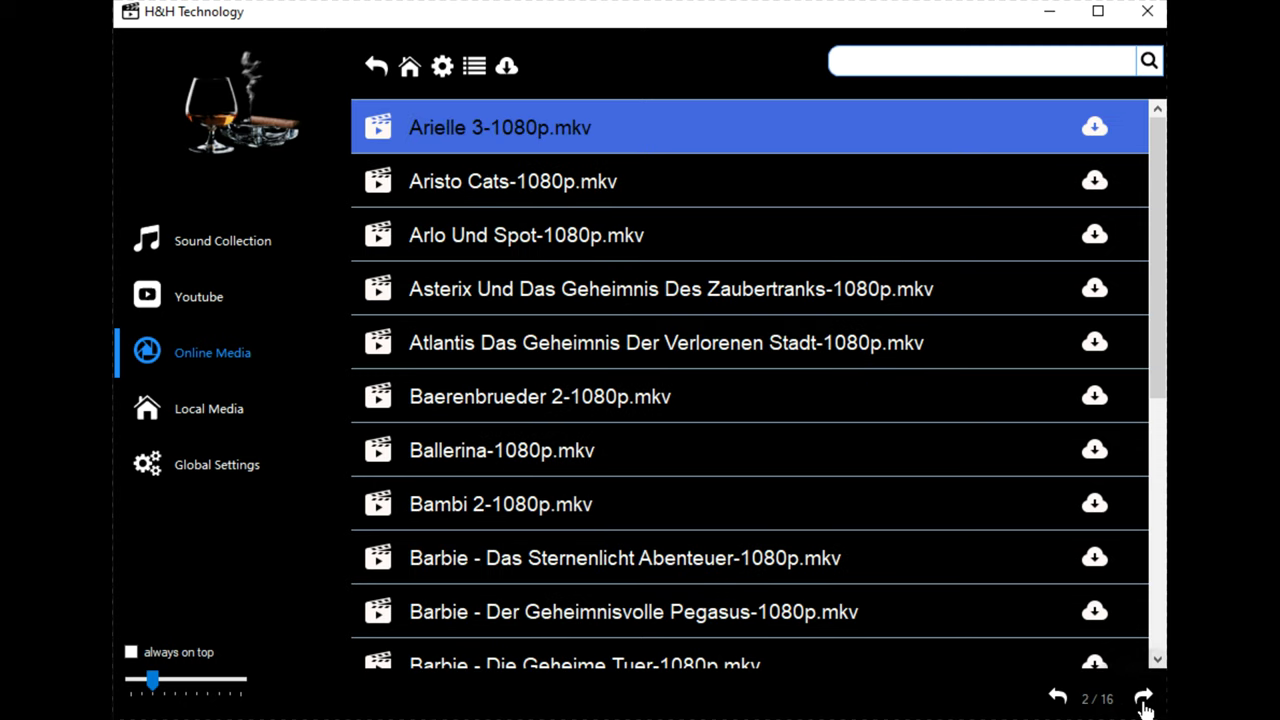
{"action": "left_click", "coordinate": [1059, 700]}
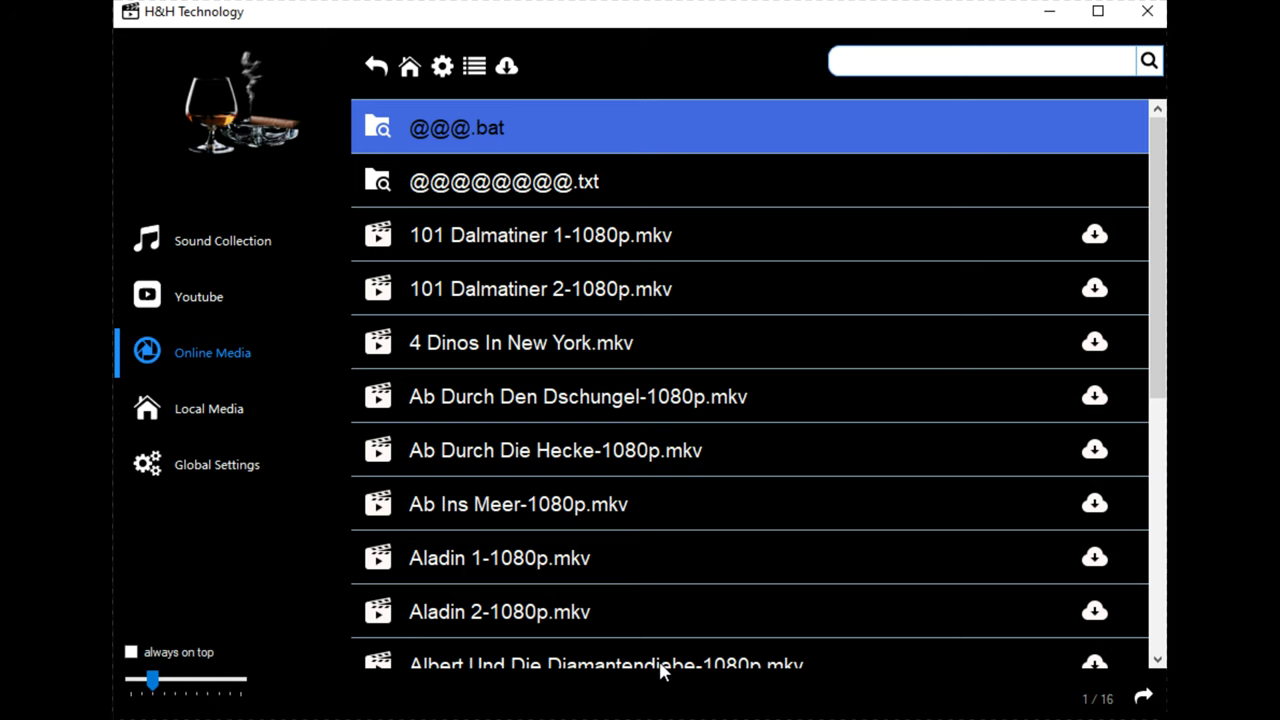
{"action": "scroll", "coordinate": [641, 519], "scroll_direction": "down", "scroll_amount": 3}
{"action": "scroll", "coordinate": [726, 476], "scroll_direction": "up", "scroll_amount": 3}
{"action": "left_click", "coordinate": [376, 68]}
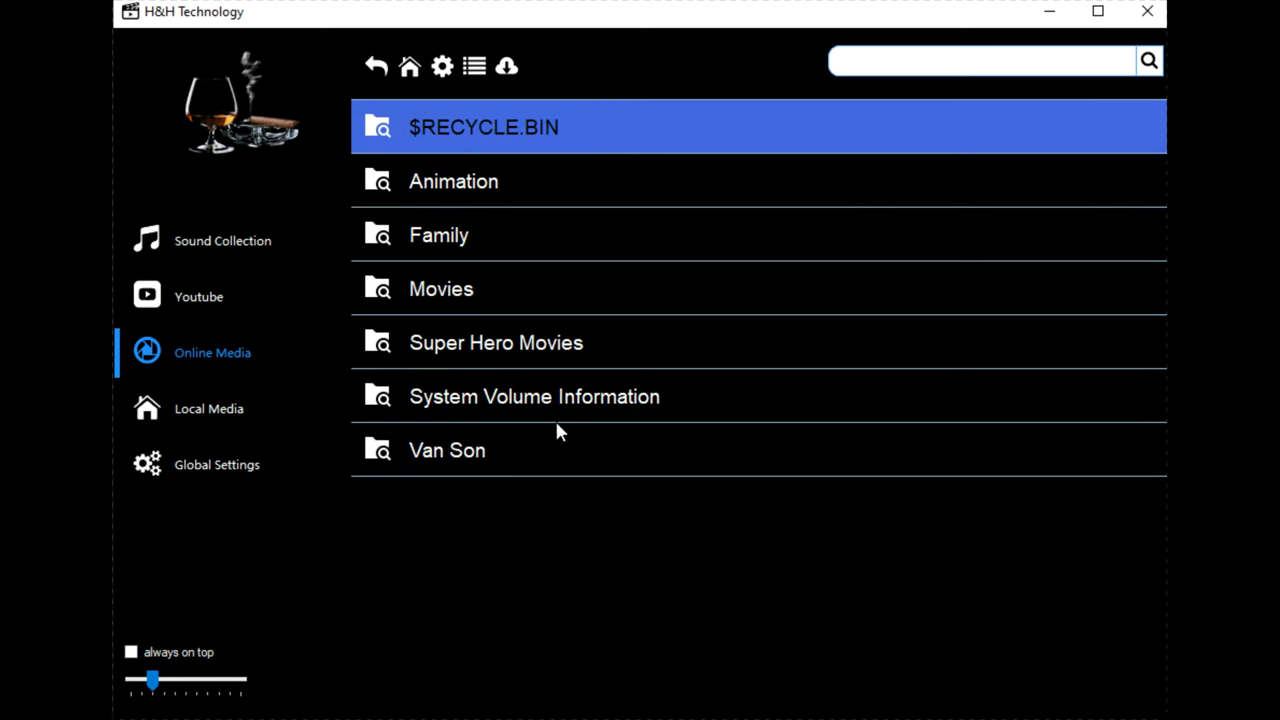
Browse the Super Hero Movies folder through its fifth page of titles, and go back one page
{"action": "left_click", "coordinate": [478, 343]}
{"action": "scroll", "coordinate": [713, 518], "scroll_direction": "down", "scroll_amount": 5}
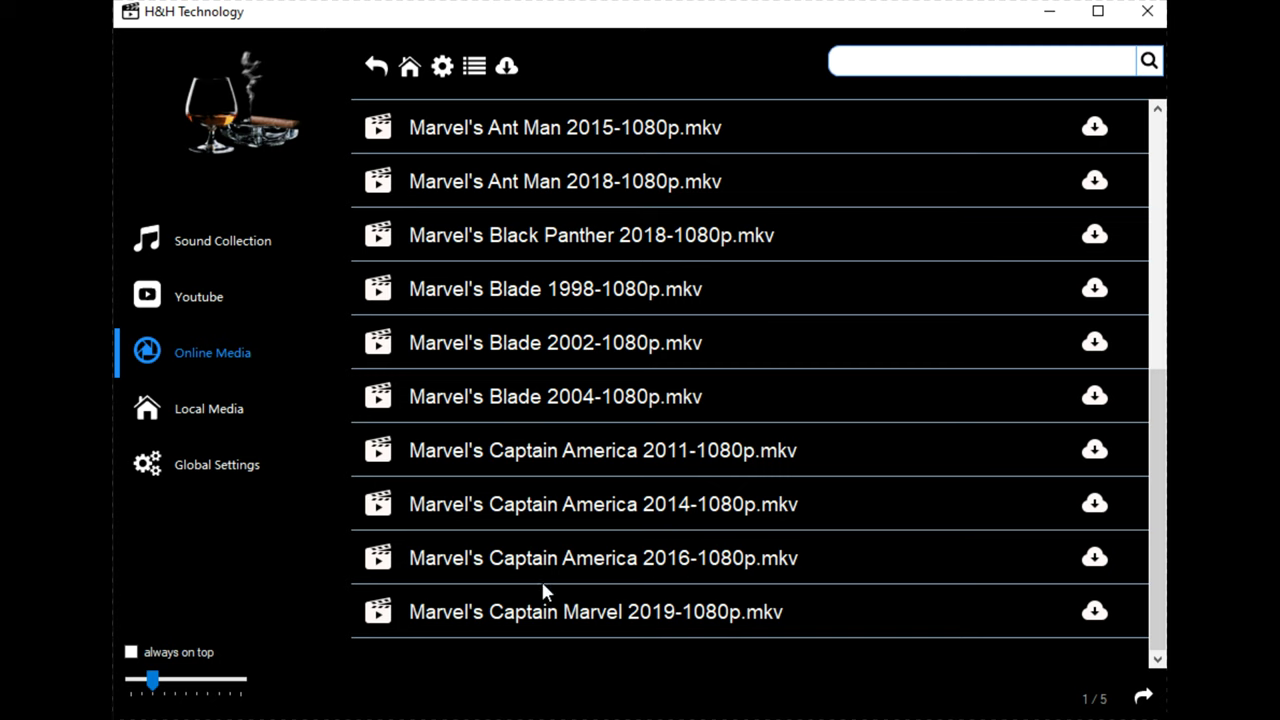
{"action": "left_click", "coordinate": [1145, 698]}
{"action": "left_click", "coordinate": [1145, 698]}
{"action": "left_click", "coordinate": [1145, 698]}
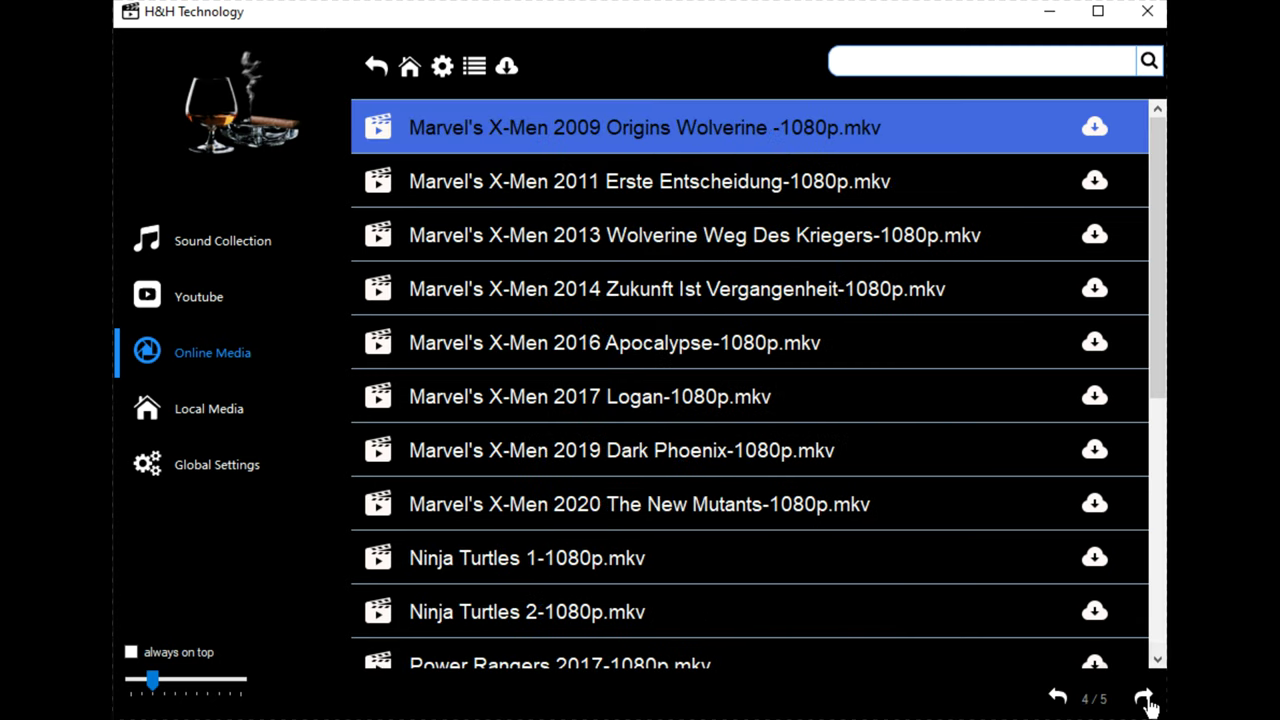
{"action": "left_click", "coordinate": [1145, 698]}
{"action": "scroll", "coordinate": [705, 658], "scroll_direction": "down", "scroll_amount": 1}
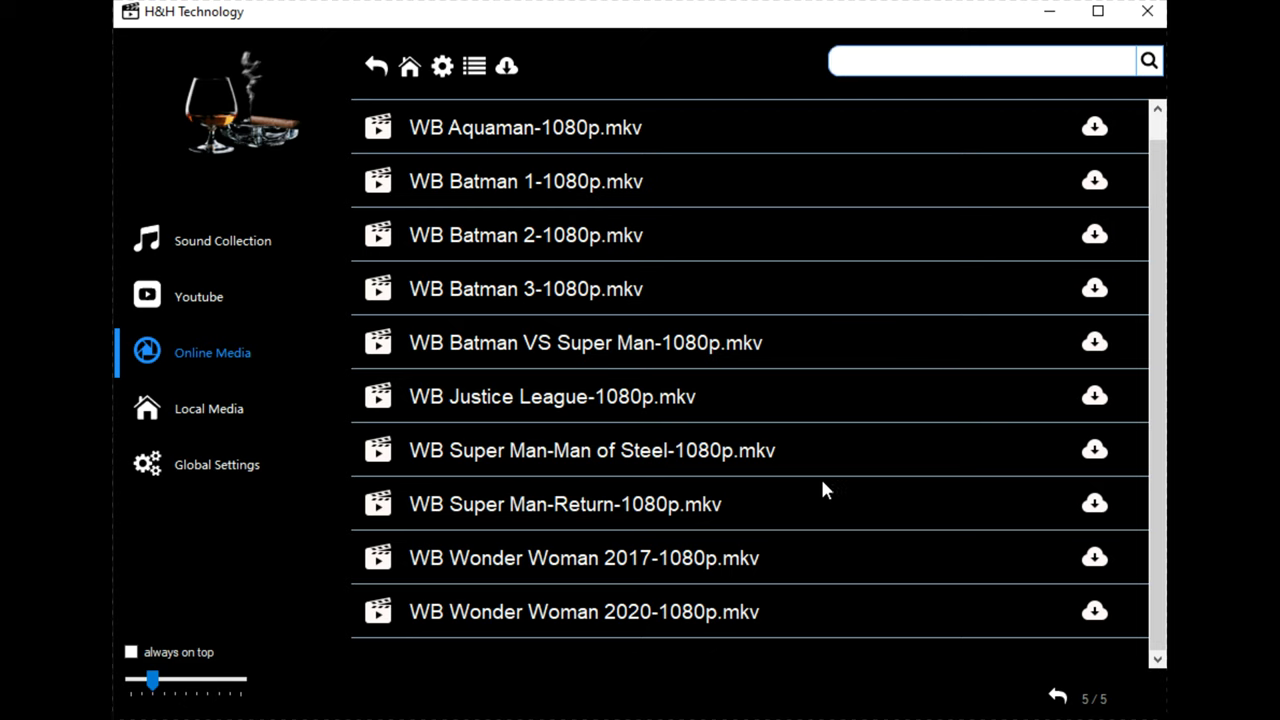
{"action": "scroll", "coordinate": [850, 560], "scroll_direction": "up", "scroll_amount": 1}
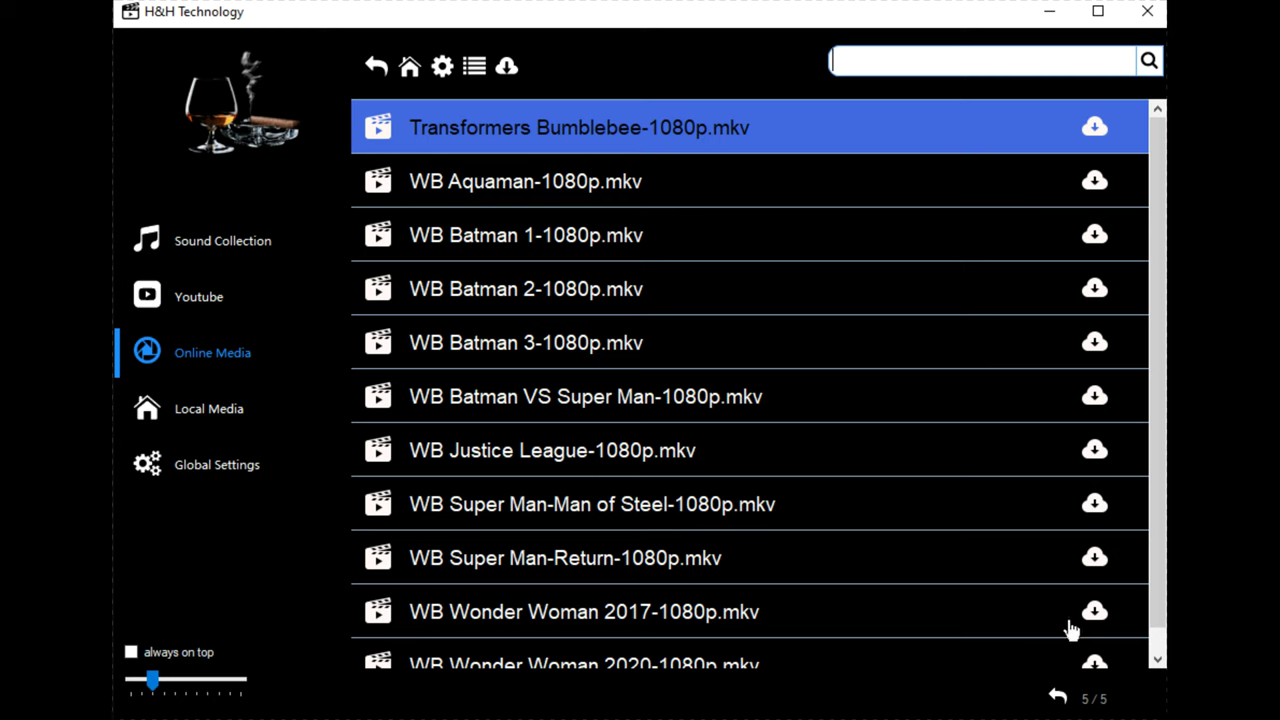
{"action": "left_click", "coordinate": [1057, 697]}
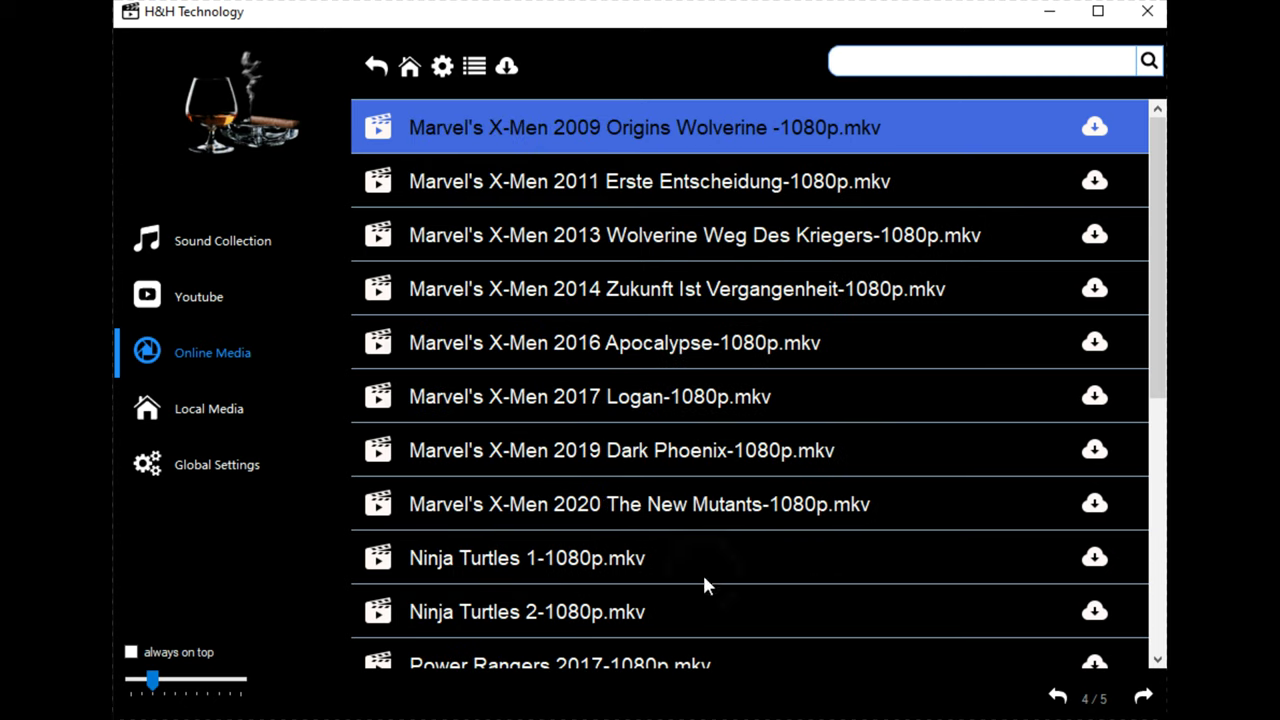
Reconnect the Online Media source to ftp://192.168.0.186 with the user karaoke and the account password
{"action": "left_click", "coordinate": [205, 356]}
{"action": "left_click", "coordinate": [443, 63]}
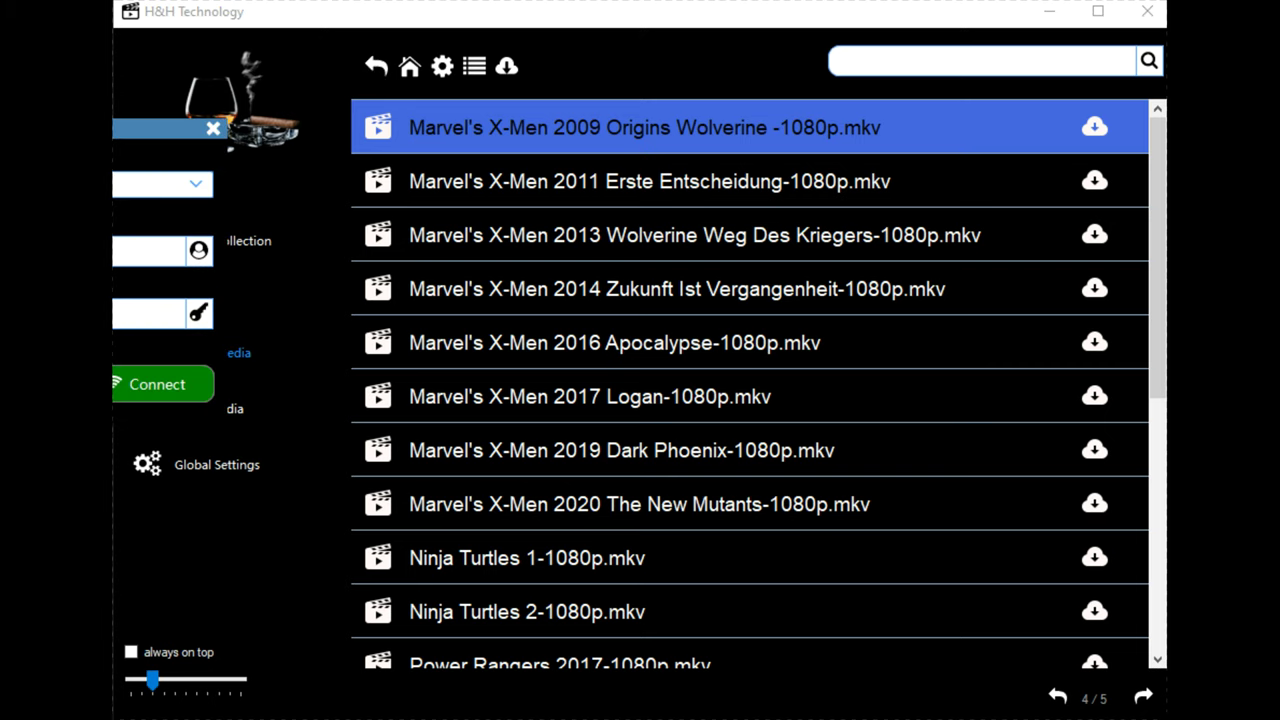
{"action": "left_click", "coordinate": [566, 264]}
{"action": "left_click", "coordinate": [401, 321]}
{"action": "left_click", "coordinate": [404, 320]}
{"action": "type", "text": "karaoke"}
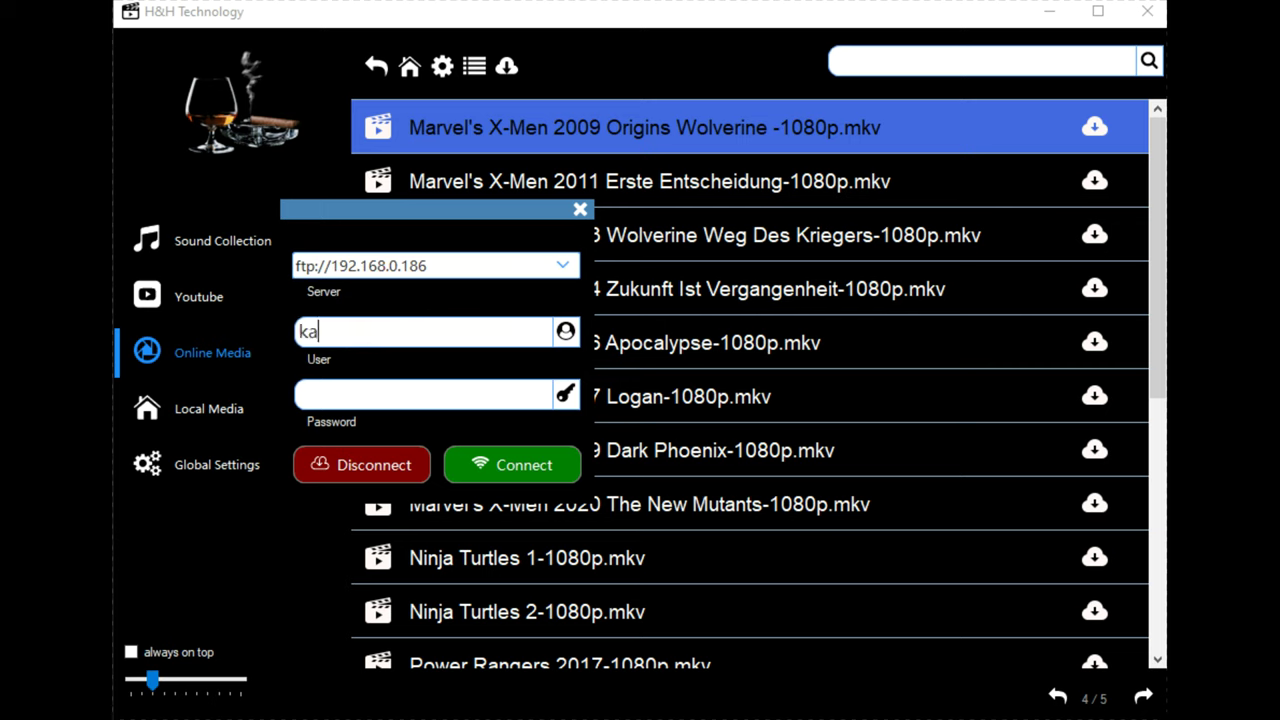
{"action": "key", "text": "Tab"}
{"action": "type", "text": "**********"}
{"action": "left_click", "coordinate": [512, 464]}
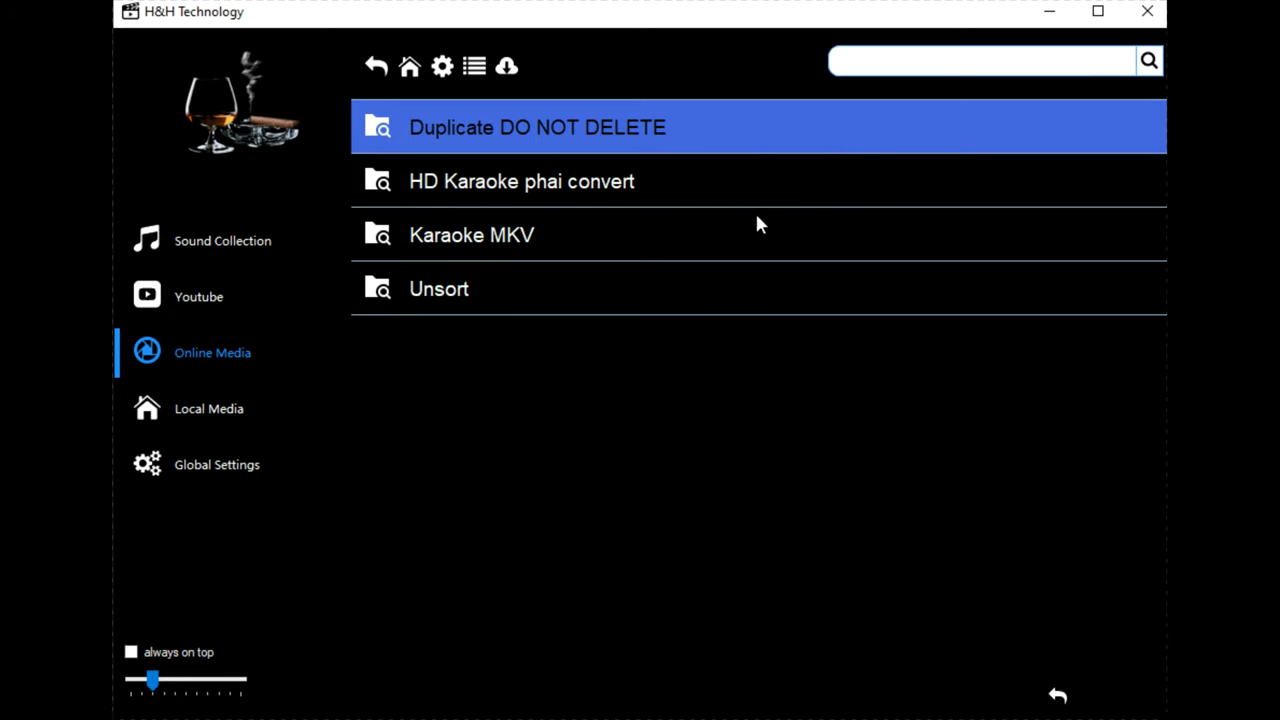
Open the Karaoke MKV folder and look through its first page of songs
{"action": "double_click", "coordinate": [473, 243]}
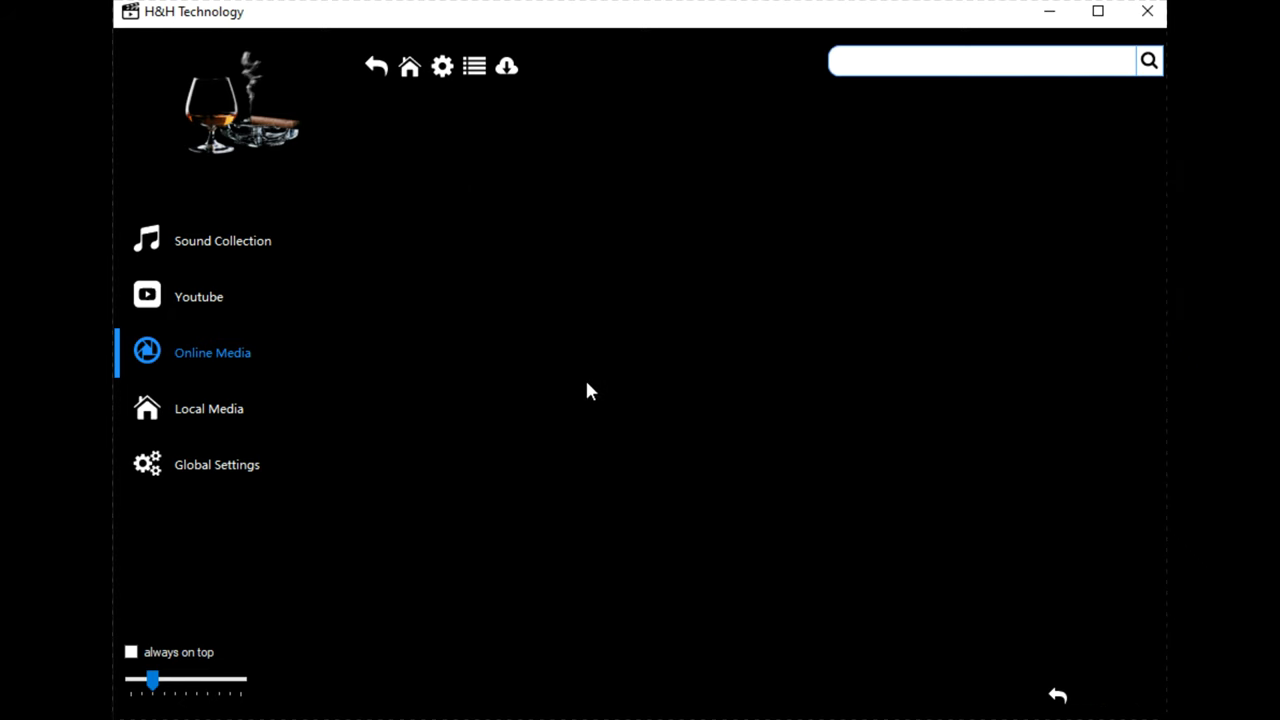
{"action": "scroll", "coordinate": [692, 505], "scroll_direction": "down", "scroll_amount": 5}
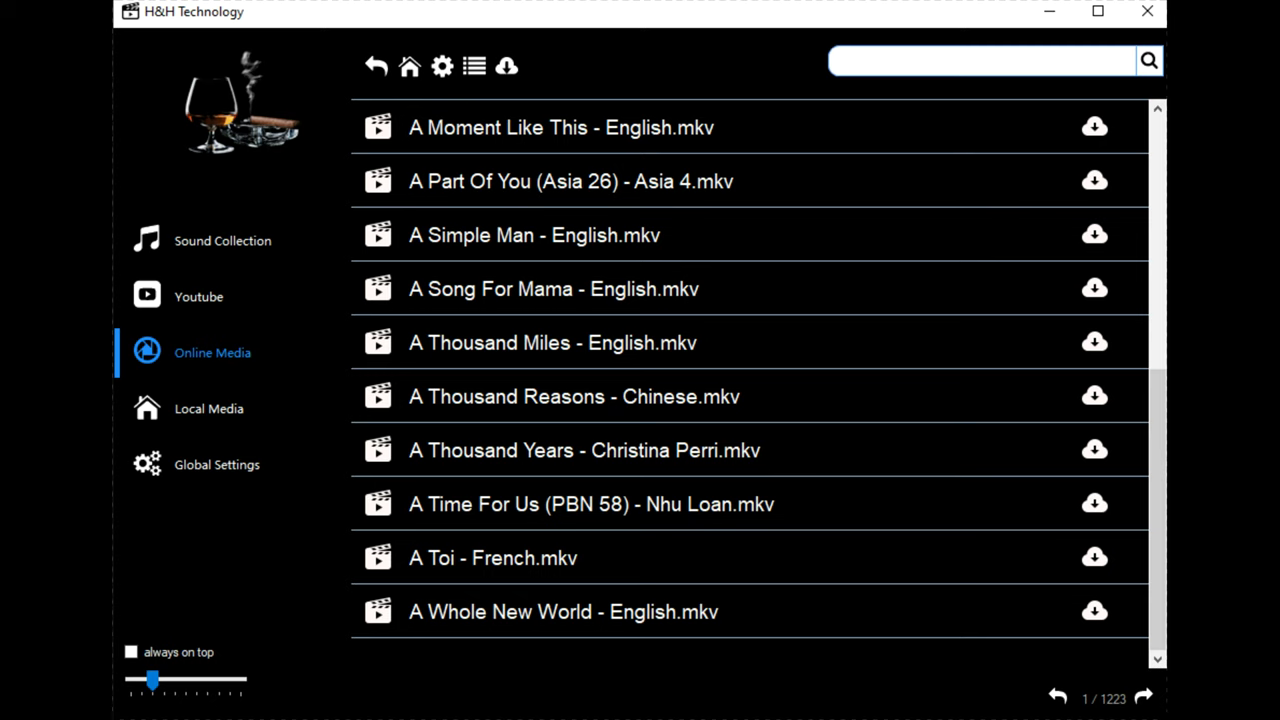
{"action": "scroll", "coordinate": [838, 330], "scroll_direction": "up", "scroll_amount": 4}
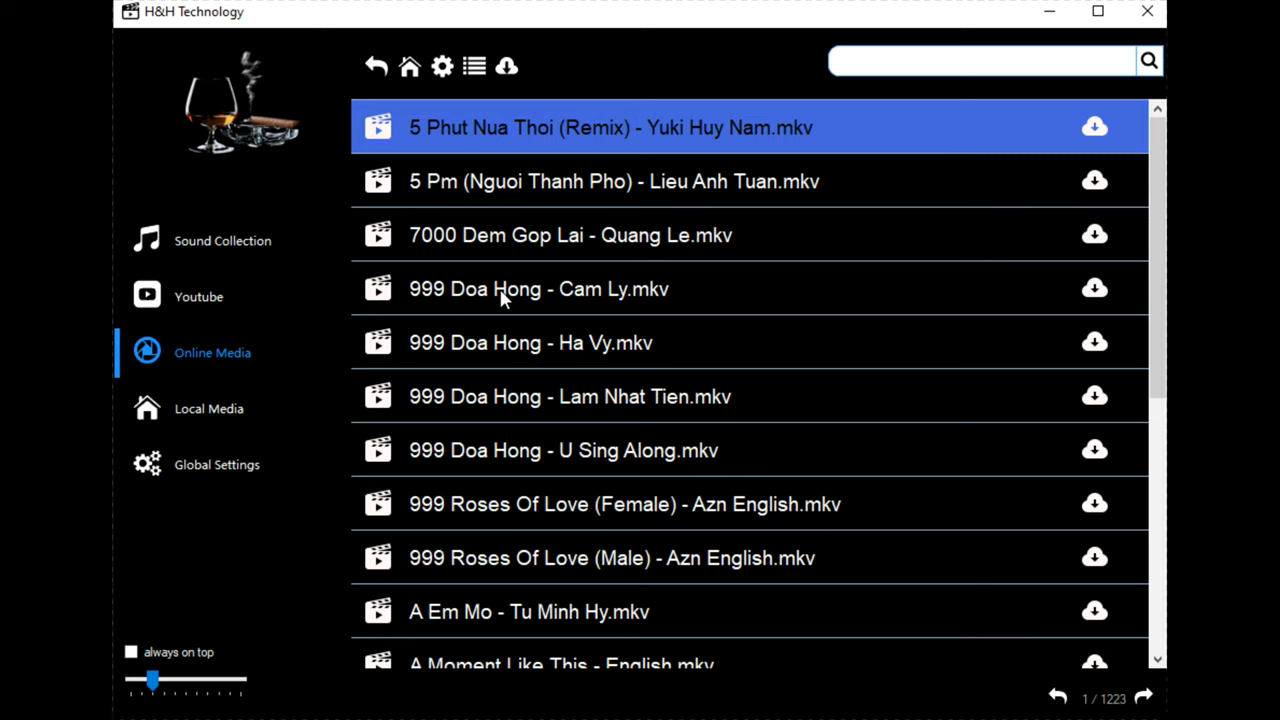
Look through the four media files in the Local Media Download folder, and return to the Online Media song list
{"action": "left_click", "coordinate": [238, 432]}
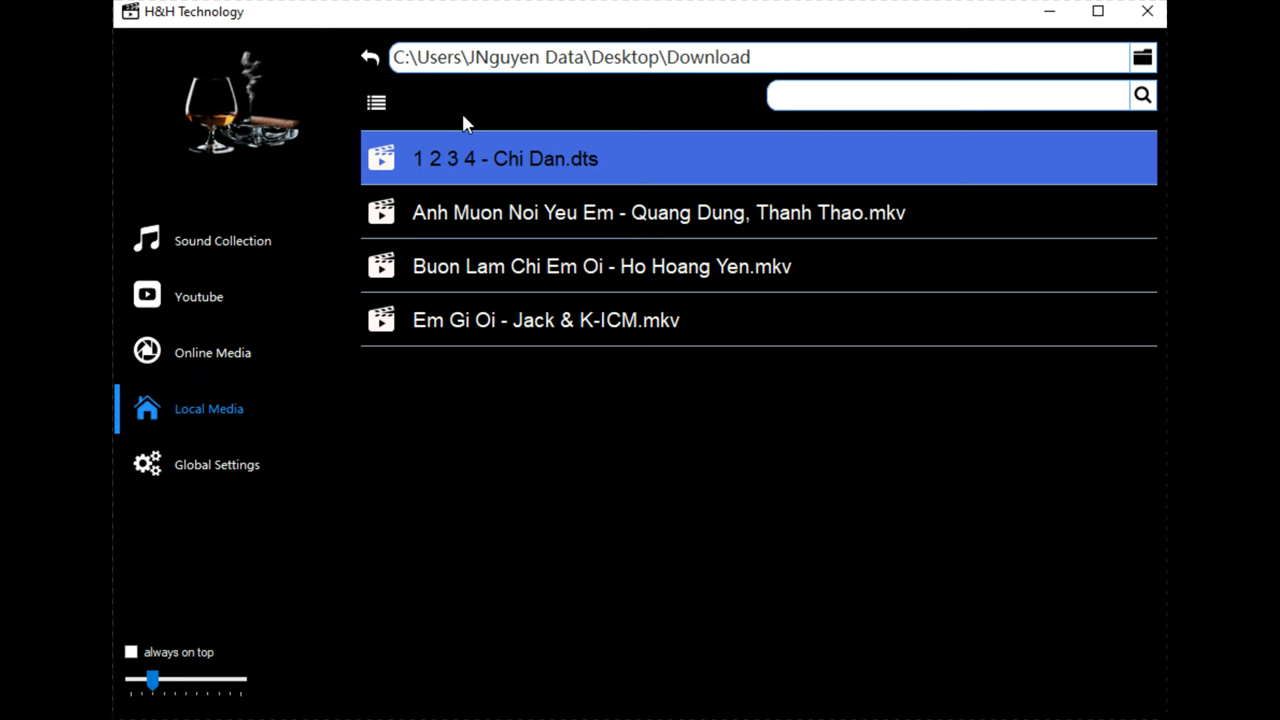
{"action": "left_click", "coordinate": [545, 226]}
{"action": "left_click", "coordinate": [540, 268]}
{"action": "left_click", "coordinate": [519, 330]}
{"action": "left_click", "coordinate": [532, 152]}
{"action": "left_click", "coordinate": [214, 362]}
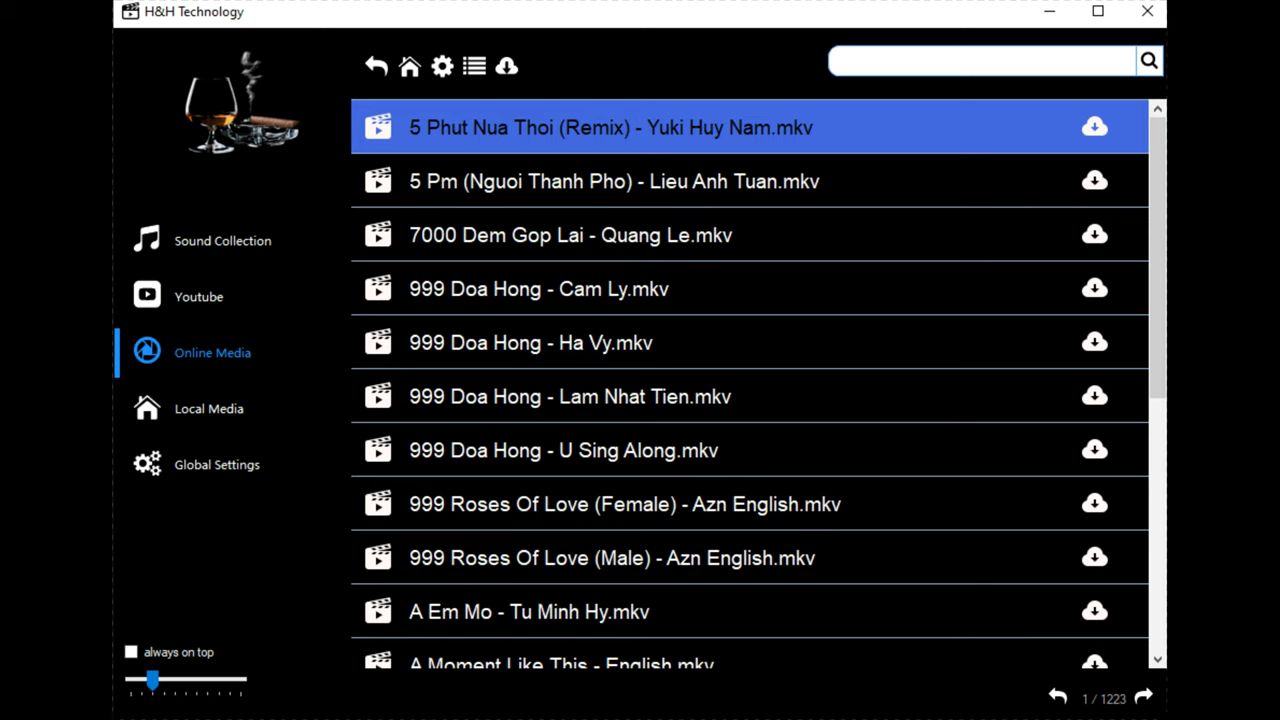
Open the global settings and switch always opening videos in a new window on and back off
{"action": "left_click", "coordinate": [223, 468]}
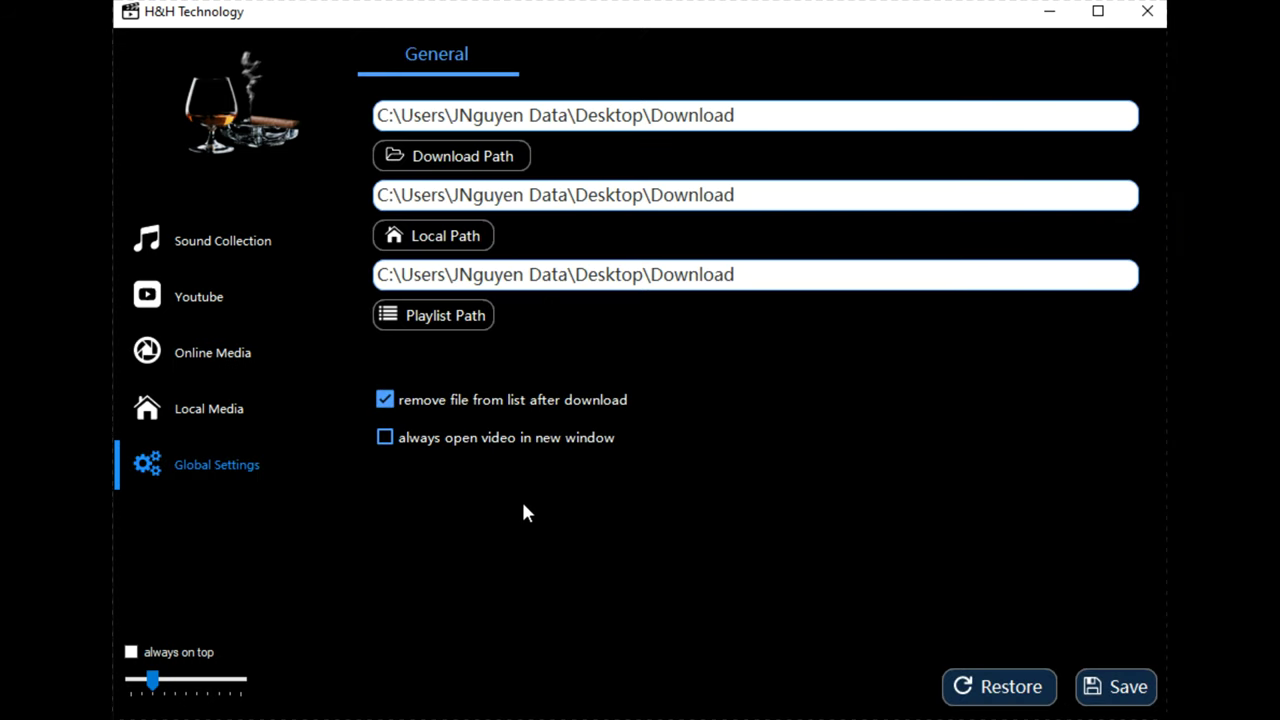
{"action": "left_click", "coordinate": [383, 442]}
{"action": "left_click", "coordinate": [401, 451]}
Turn on always on top for the main window and lower the slider beneath that option by one notch
{"action": "left_click", "coordinate": [131, 652]}
{"action": "mouse_move", "coordinate": [151, 679]}
{"action": "left_mouse_down"}
{"action": "mouse_move", "coordinate": [208, 698]}
{"action": "mouse_move", "coordinate": [130, 693]}
{"action": "mouse_move", "coordinate": [143, 691]}
{"action": "left_mouse_up"}
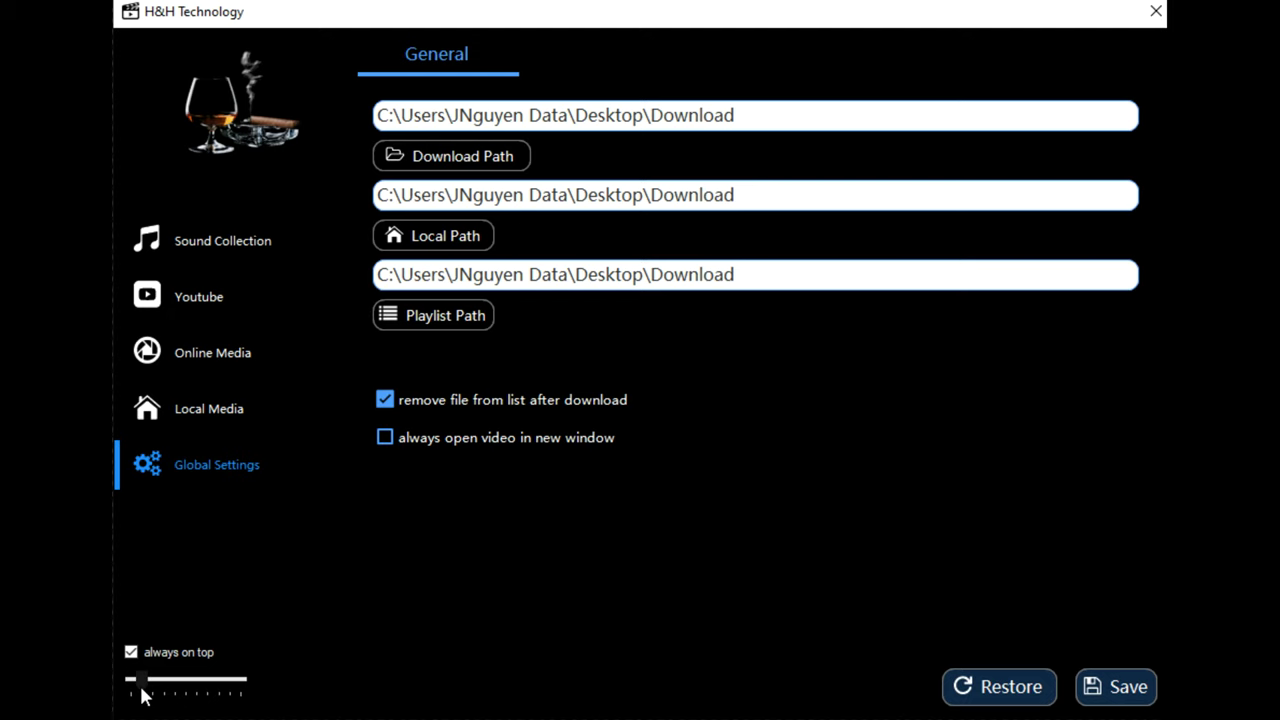
With always on top temporarily off, review the playback and recording devices in the Sound Collection's sound settings without making changes
{"action": "left_click", "coordinate": [197, 256]}
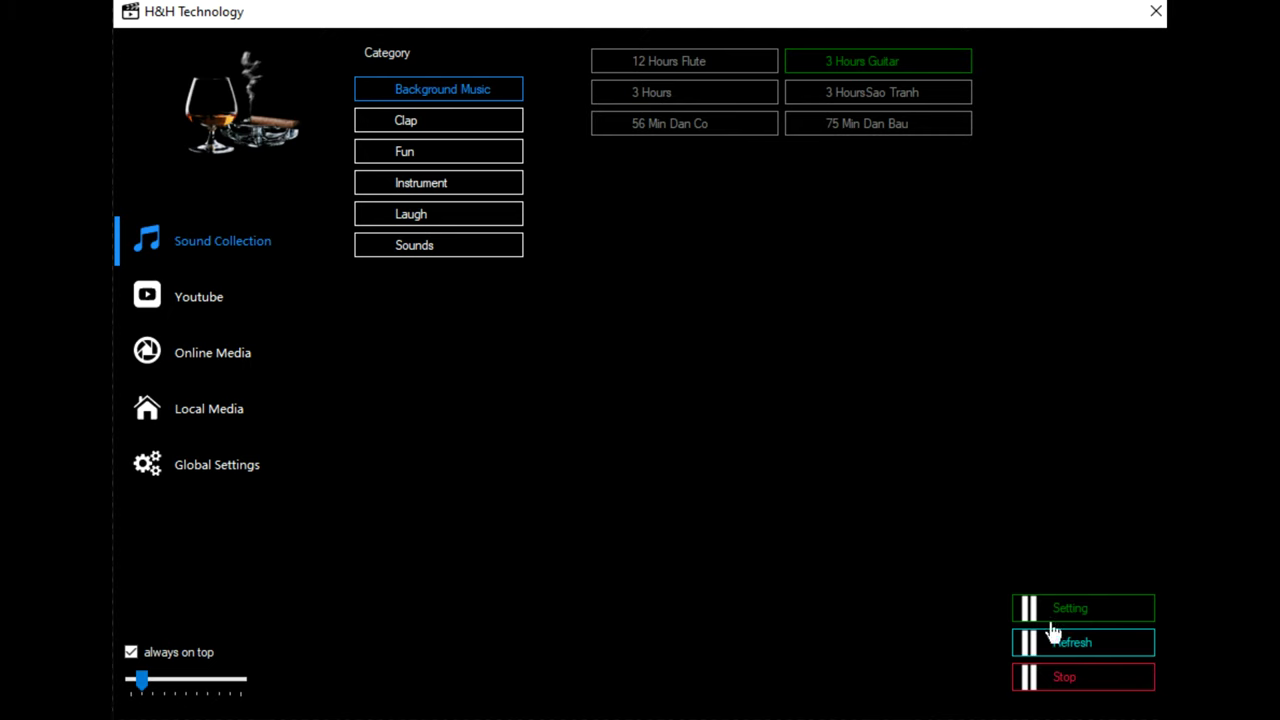
{"action": "left_click", "coordinate": [133, 655]}
{"action": "left_click", "coordinate": [1076, 619]}
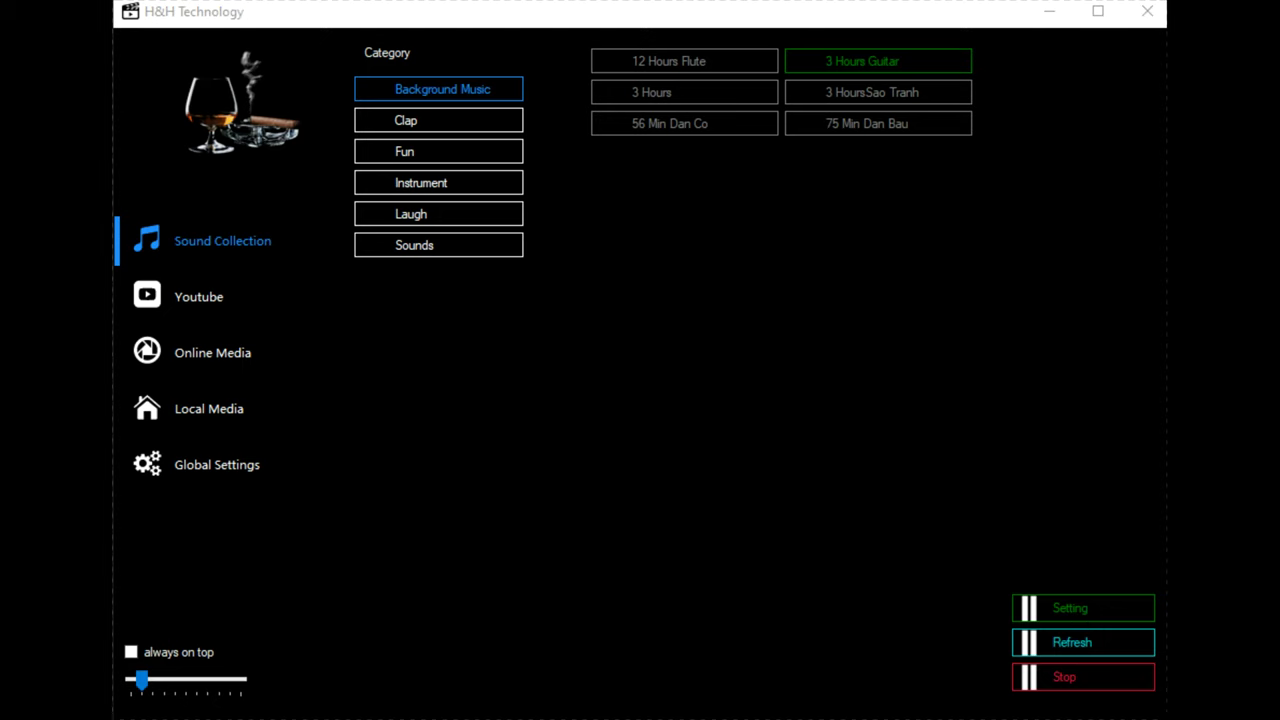
{"action": "left_click_drag", "start_coordinate": [974, 134], "coordinate": [848, 195]}
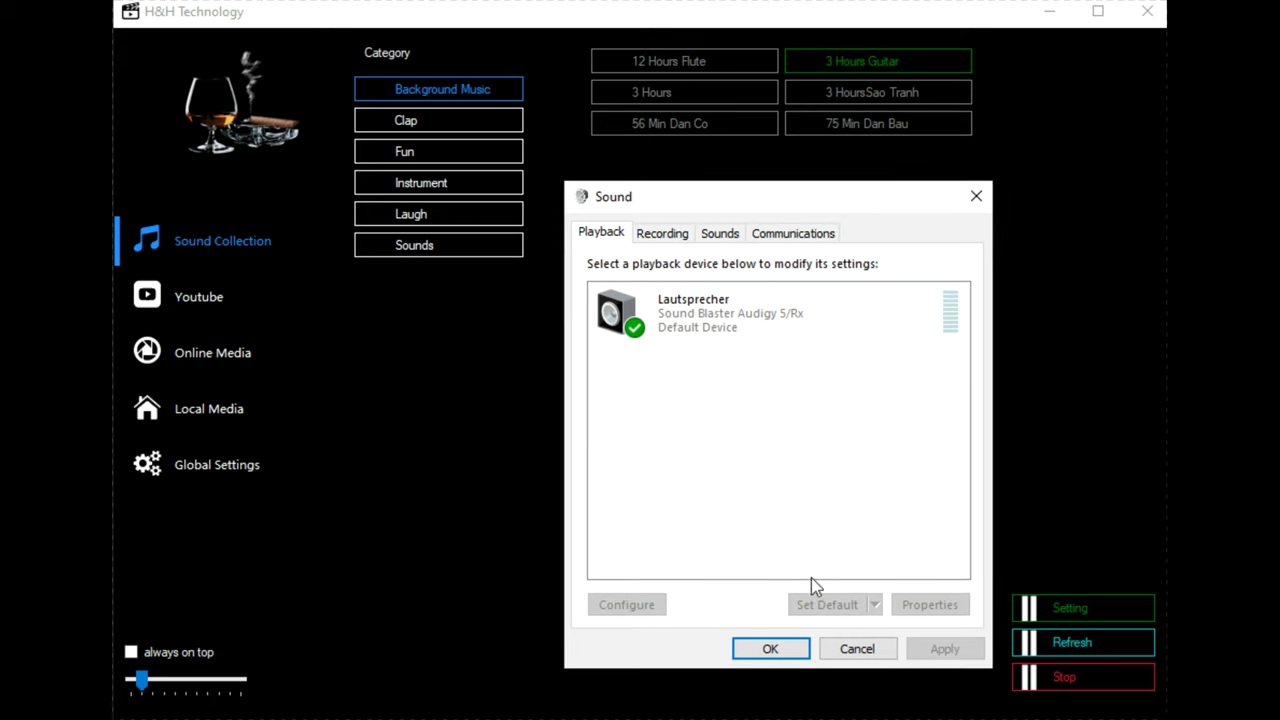
{"action": "left_click", "coordinate": [660, 233]}
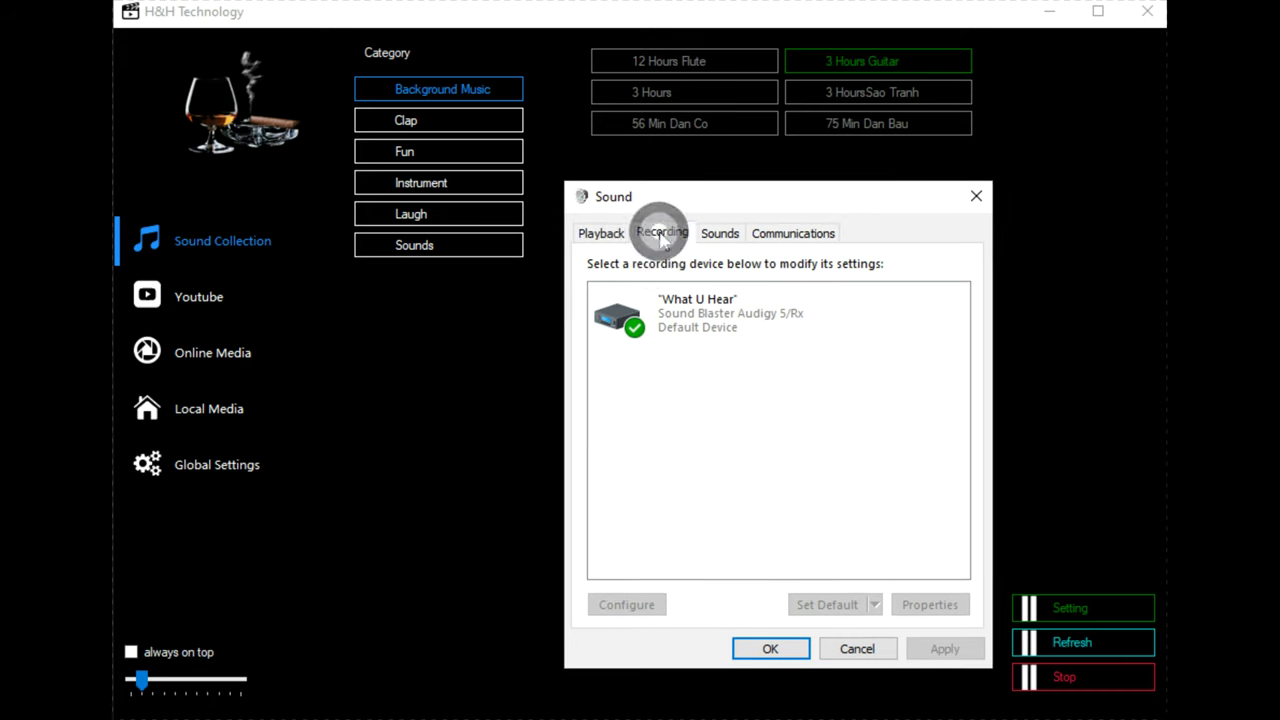
{"action": "left_click", "coordinate": [599, 240]}
{"action": "left_click", "coordinate": [608, 238]}
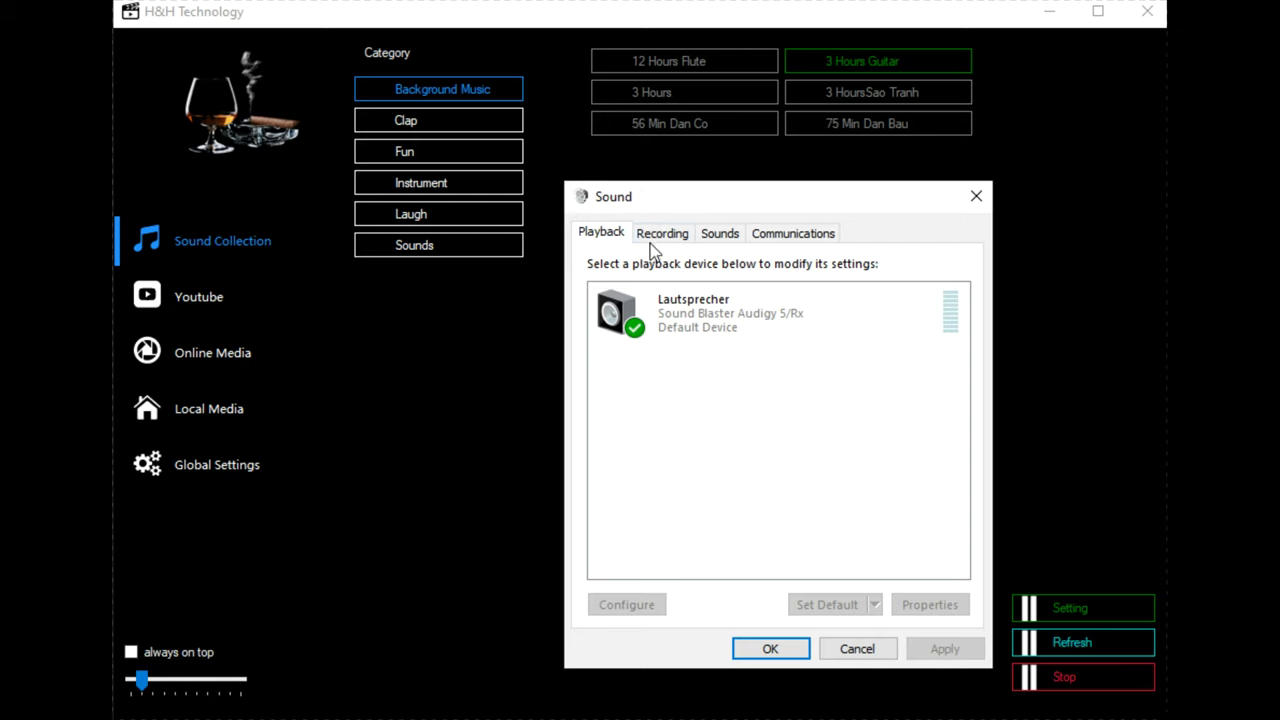
{"action": "left_click", "coordinate": [655, 238]}
{"action": "left_click", "coordinate": [860, 651]}
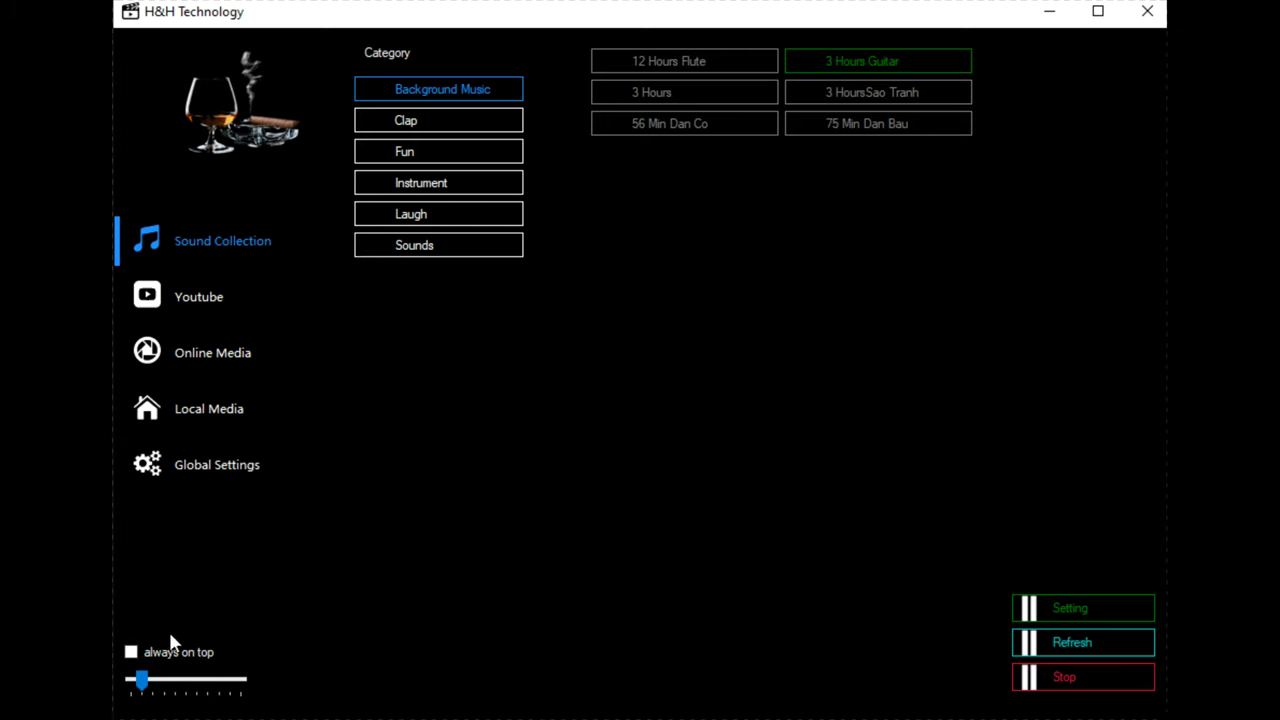
{"action": "left_click", "coordinate": [172, 656]}
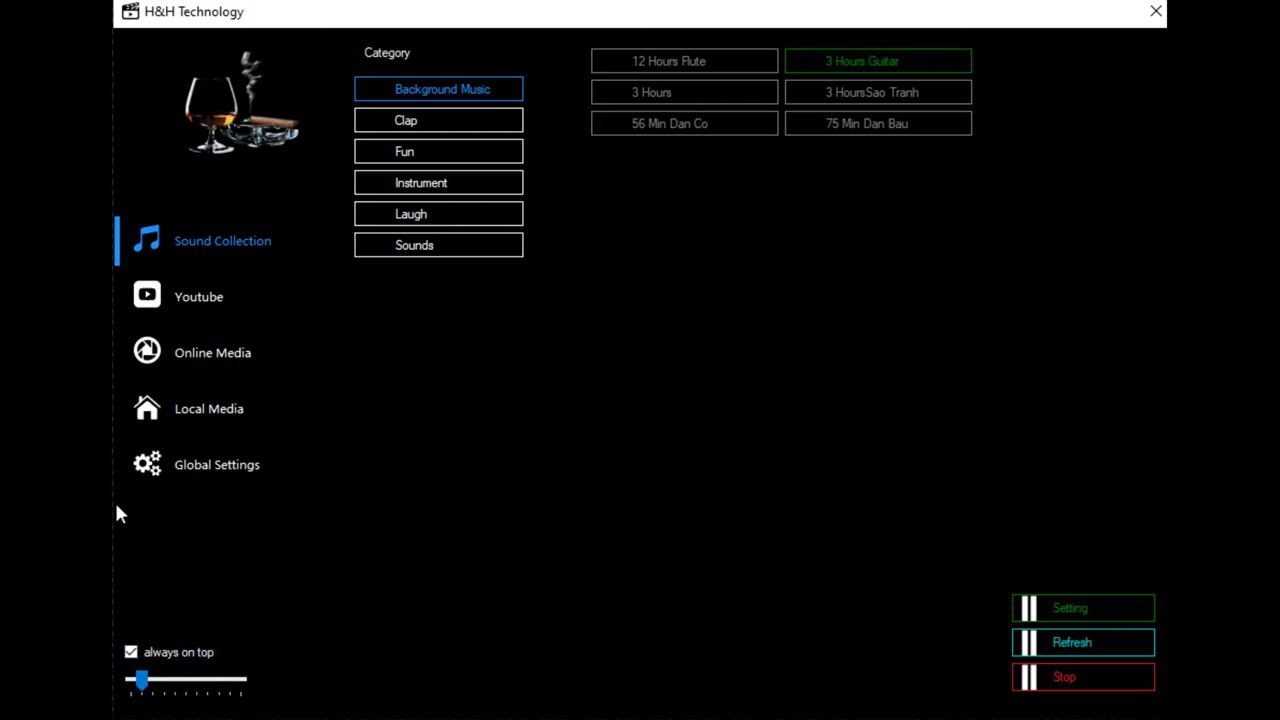